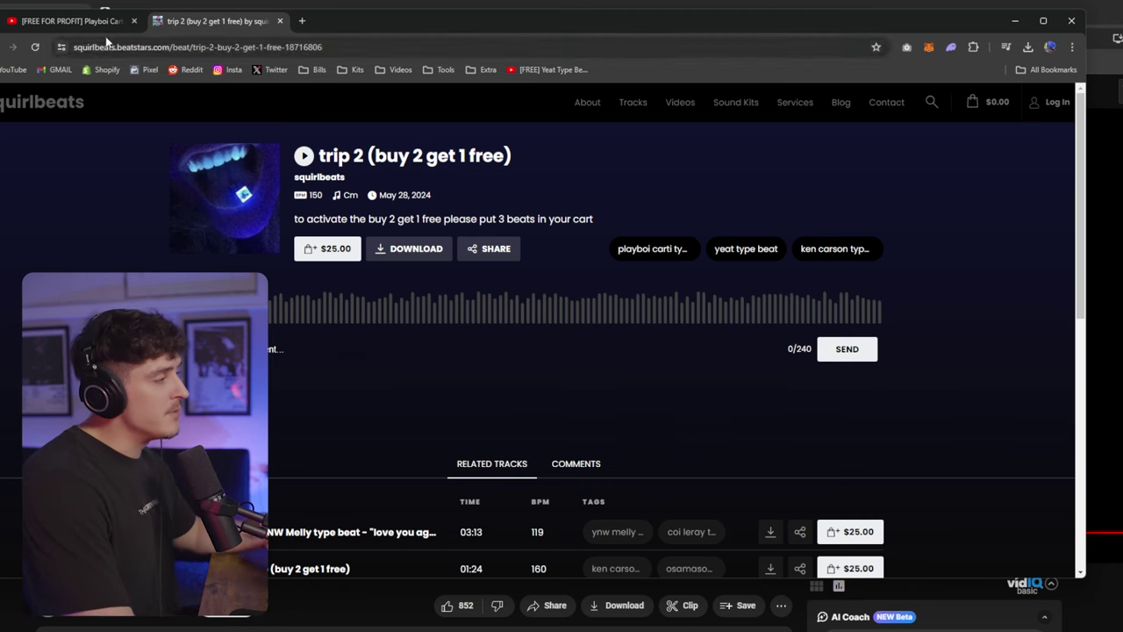
Step: Switch to FL Studio and set the project tempo to 150 BPM to match the beat
{"action": "double_click", "coordinate": [350, 195]}
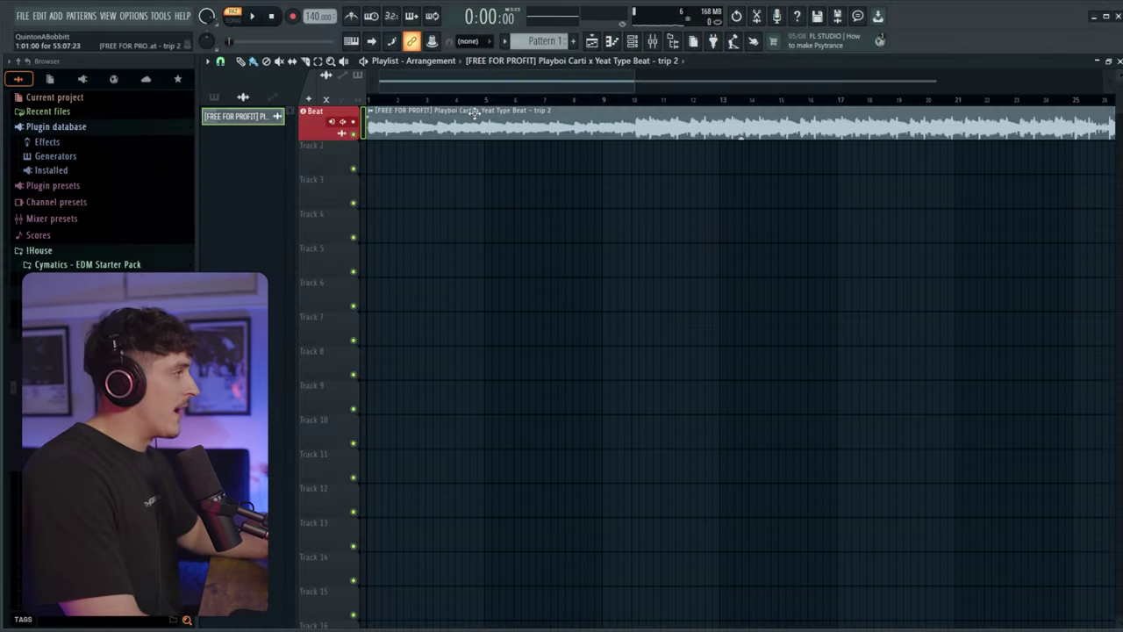
{"action": "left_click_drag", "start_coordinate": [313, 16], "coordinate": [310, 31]}
{"action": "left_click_drag", "start_coordinate": [502, 101], "coordinate": [369, 102]}
{"action": "scroll", "coordinate": [434, 104], "scroll_direction": "down", "scroll_amount": 2}
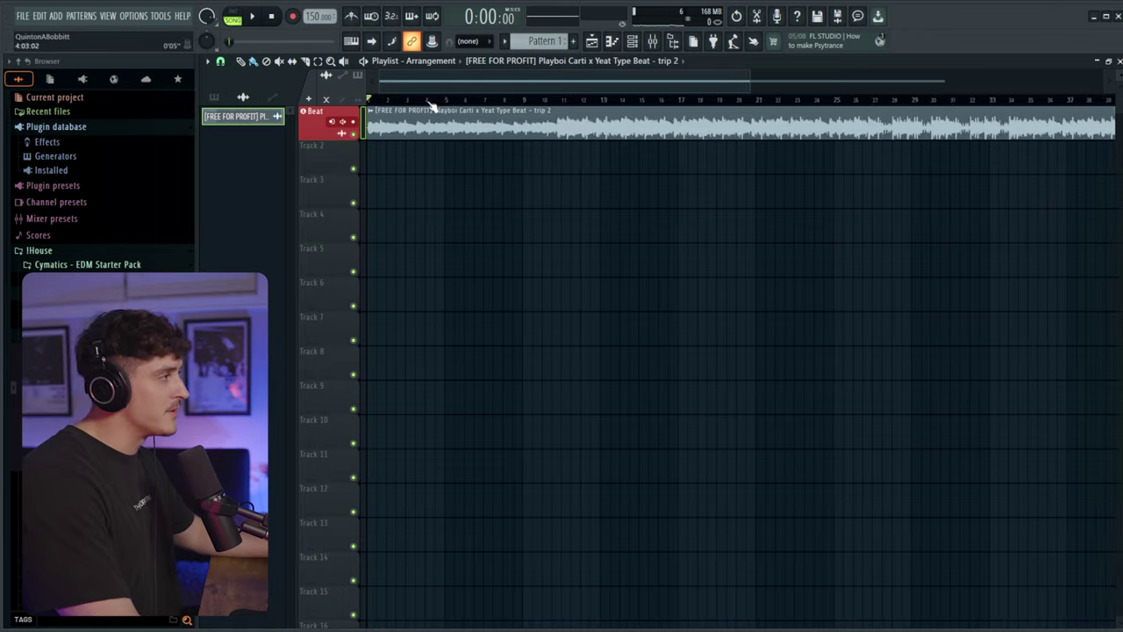
Step: Play the beat's intro to locate where the drop begins
{"action": "left_click", "coordinate": [414, 100]}
{"action": "key", "text": "space"}
{"action": "left_click", "coordinate": [523, 101]}
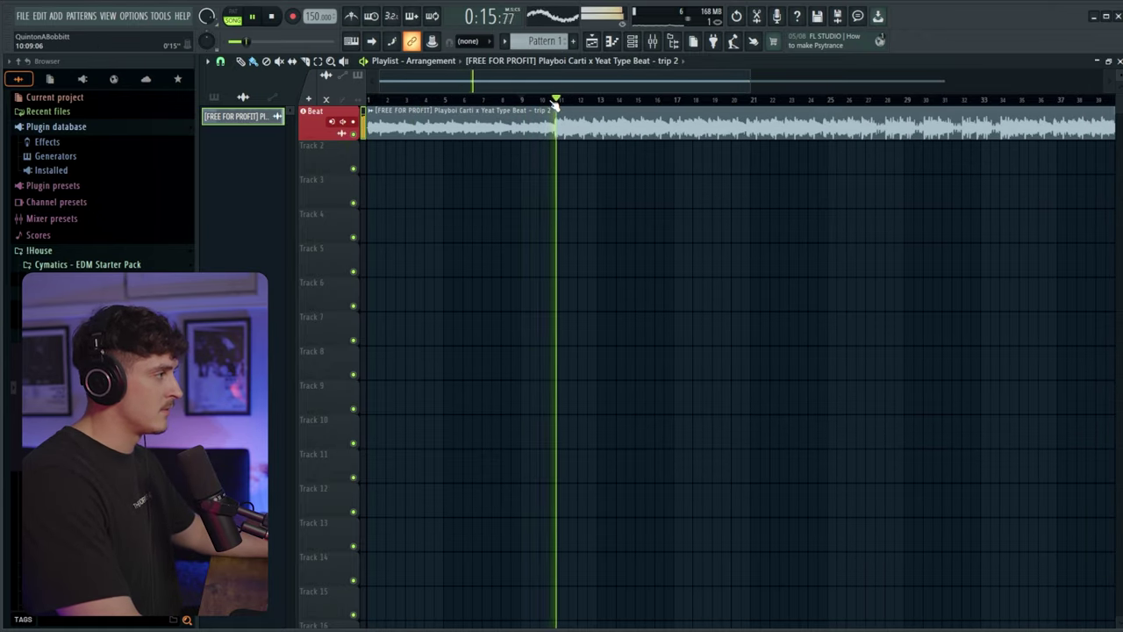
{"action": "key", "text": "space"}
Step: Move the beat clip in the playlist so that its drop starts exactly at bar 13
{"action": "scroll", "coordinate": [561, 101], "scroll_direction": "up", "scroll_amount": 4}
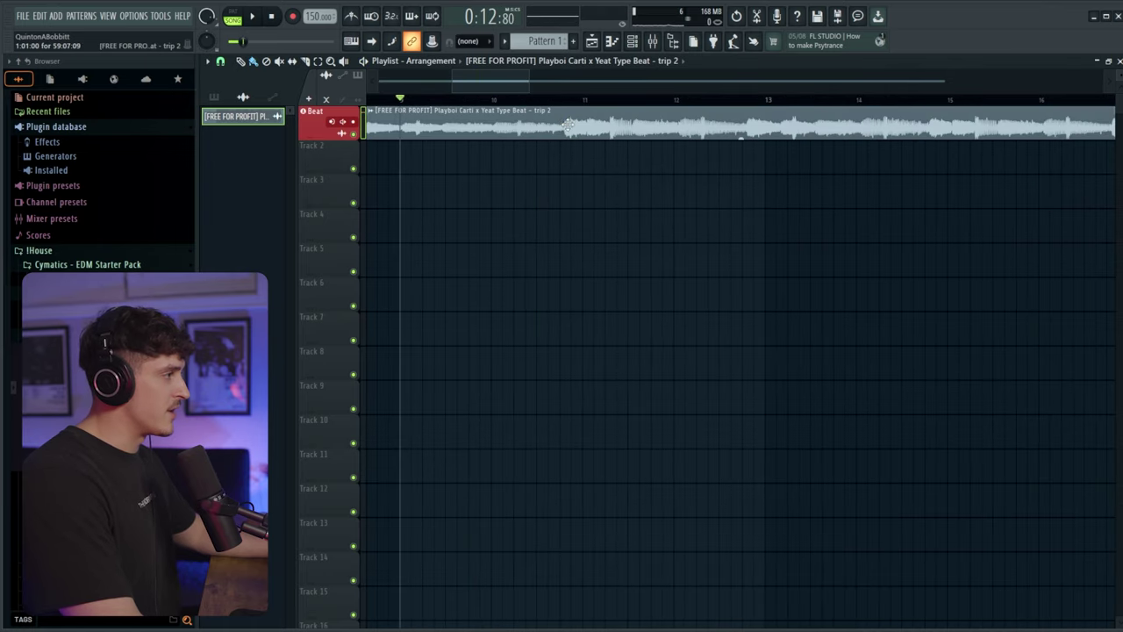
{"action": "scroll", "coordinate": [768, 101], "scroll_direction": "up", "scroll_amount": 3}
{"action": "scroll", "coordinate": [772, 101], "scroll_direction": "up", "scroll_amount": 2}
{"action": "key", "text": "p"}
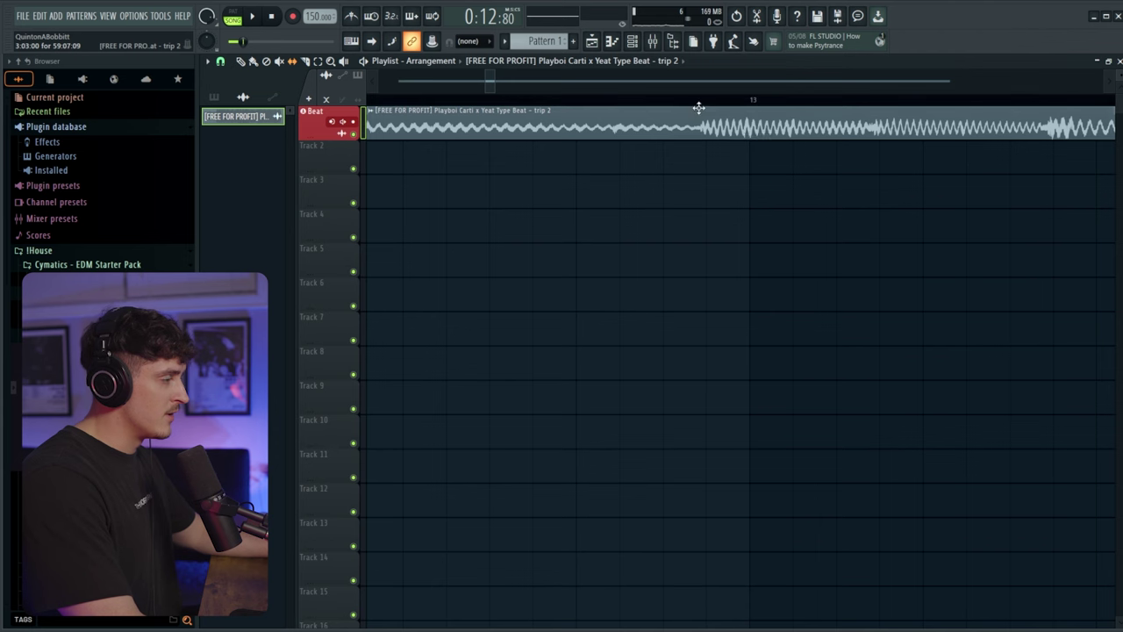
{"action": "left_click_drag", "start_coordinate": [690, 128], "coordinate": [738, 144]}
{"action": "scroll", "coordinate": [716, 106], "scroll_direction": "down", "scroll_amount": 5}
{"action": "left_click", "coordinate": [716, 100]}
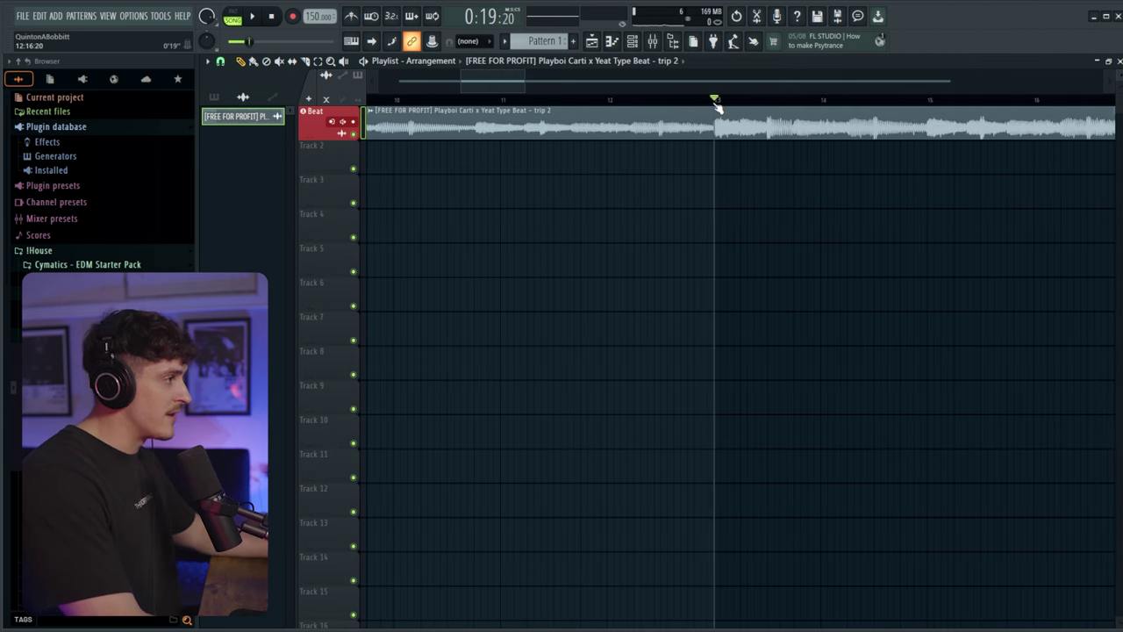
Step: Play the section around the drop to check the beat's timing against the grid
{"action": "scroll", "coordinate": [706, 101], "scroll_direction": "down", "scroll_amount": 4}
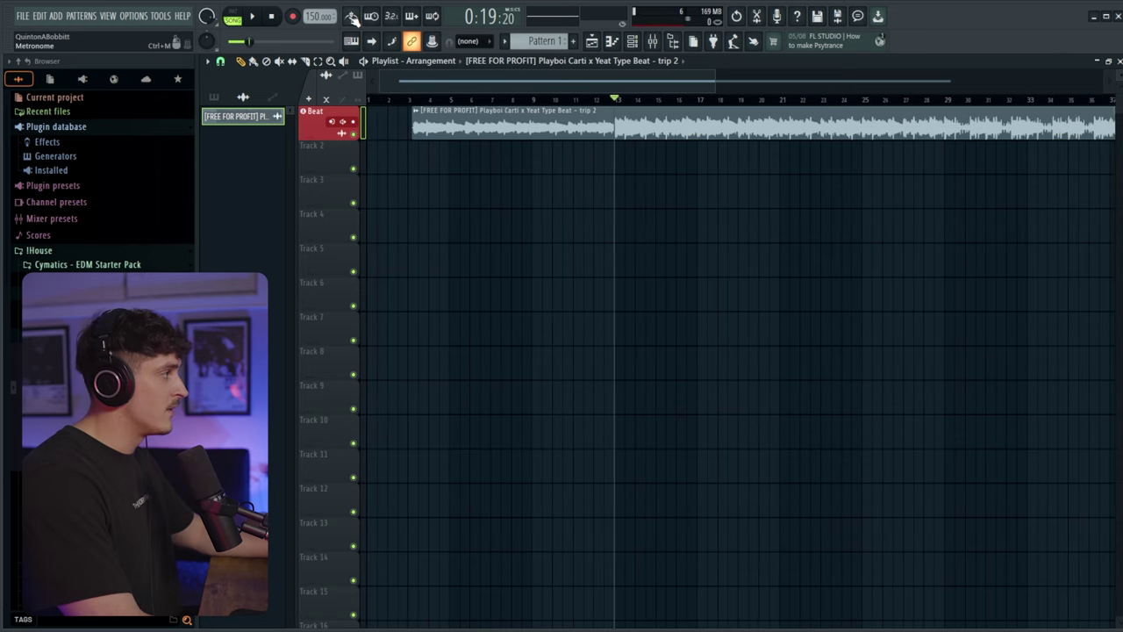
{"action": "key", "text": "space"}
{"action": "left_click", "coordinate": [727, 100]}
{"action": "key", "text": "space"}
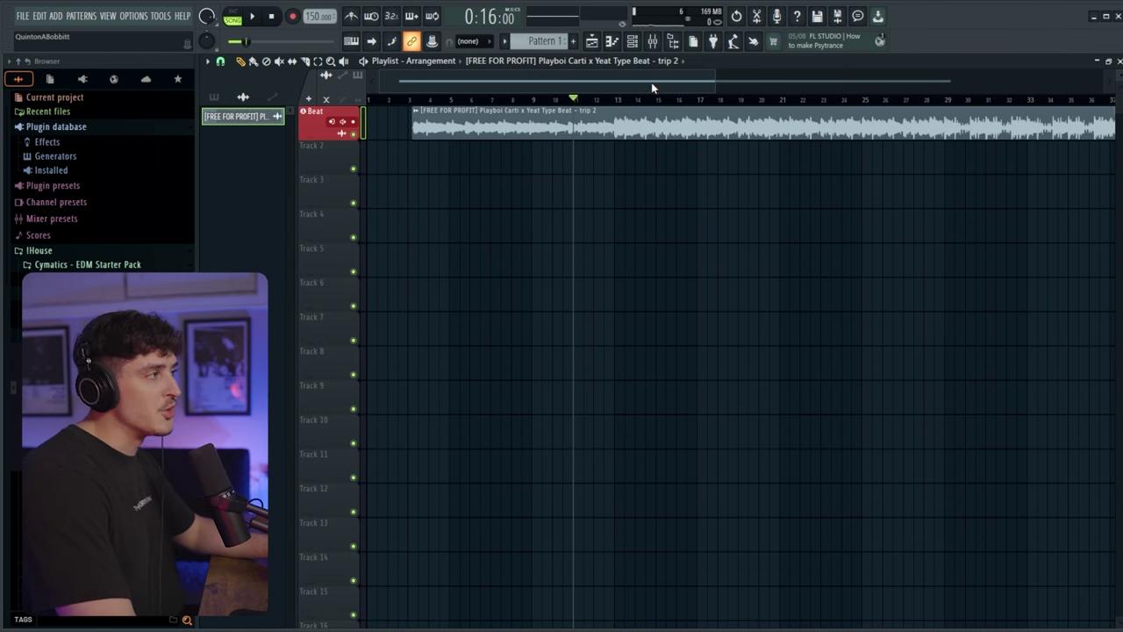
Step: Load the presets YEAT - 2093, Adlibs, delay - bus, demon - bus and verb - bus from the Vocal Presets folder onto mixer inserts 3 to 7
{"action": "left_click", "coordinate": [650, 42]}
{"action": "left_click", "coordinate": [466, 231]}
{"action": "mouse_move", "coordinate": [549, 629]}
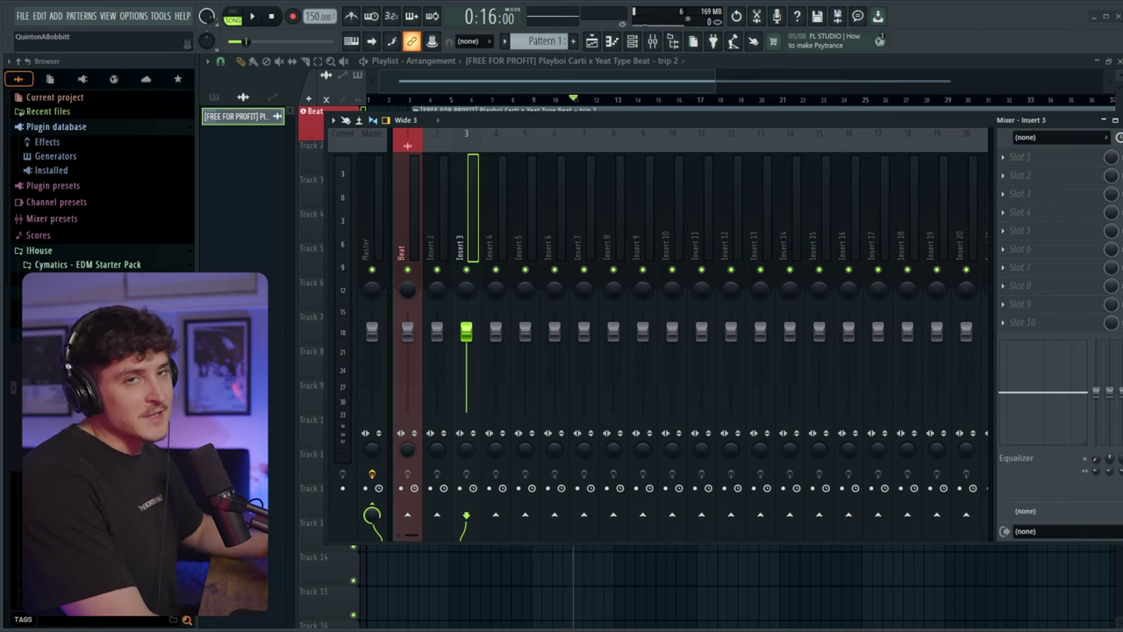
{"action": "left_click_drag", "start_coordinate": [957, 2], "coordinate": [889, 119]}
{"action": "left_click_drag", "start_coordinate": [1064, 115], "coordinate": [1053, 92]}
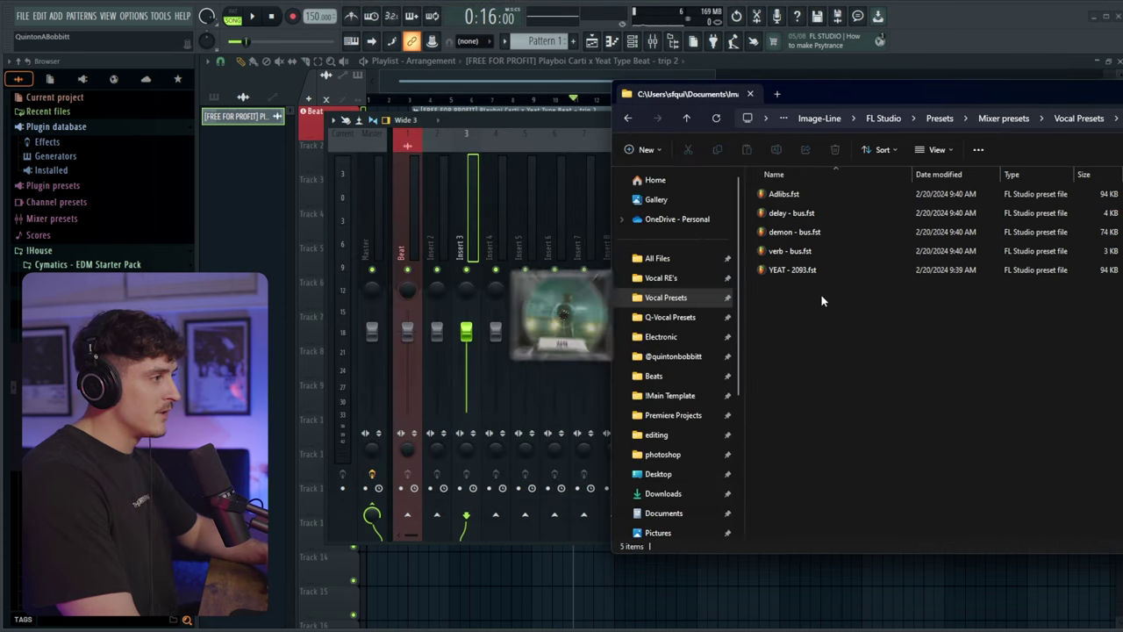
{"action": "key", "text": "ctrl+a"}
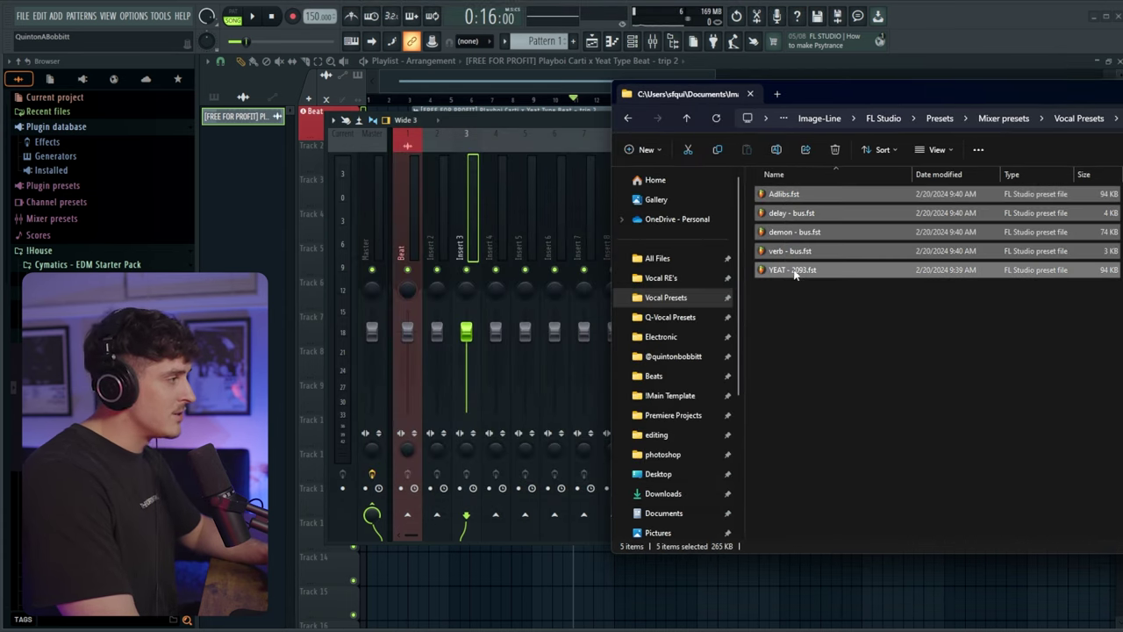
{"action": "left_click_drag", "start_coordinate": [475, 253], "coordinate": [482, 253]}
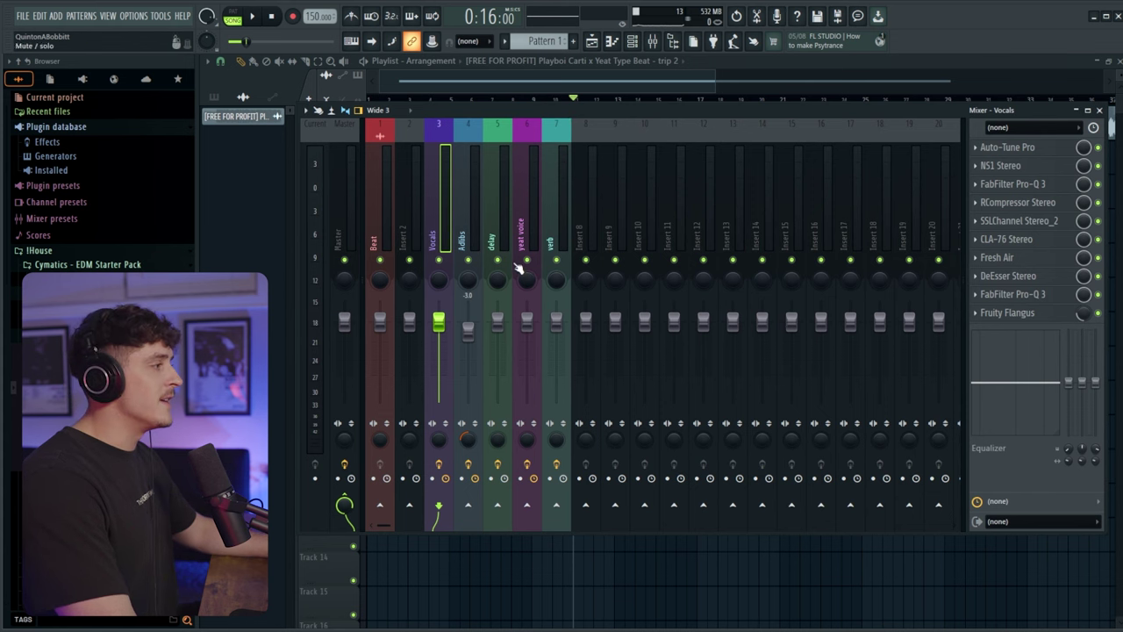
Step: Look through the plugin chains loaded on the effect bus tracks of the mixer
{"action": "left_click", "coordinate": [511, 247]}
{"action": "left_click", "coordinate": [531, 239]}
{"action": "left_click", "coordinate": [556, 237]}
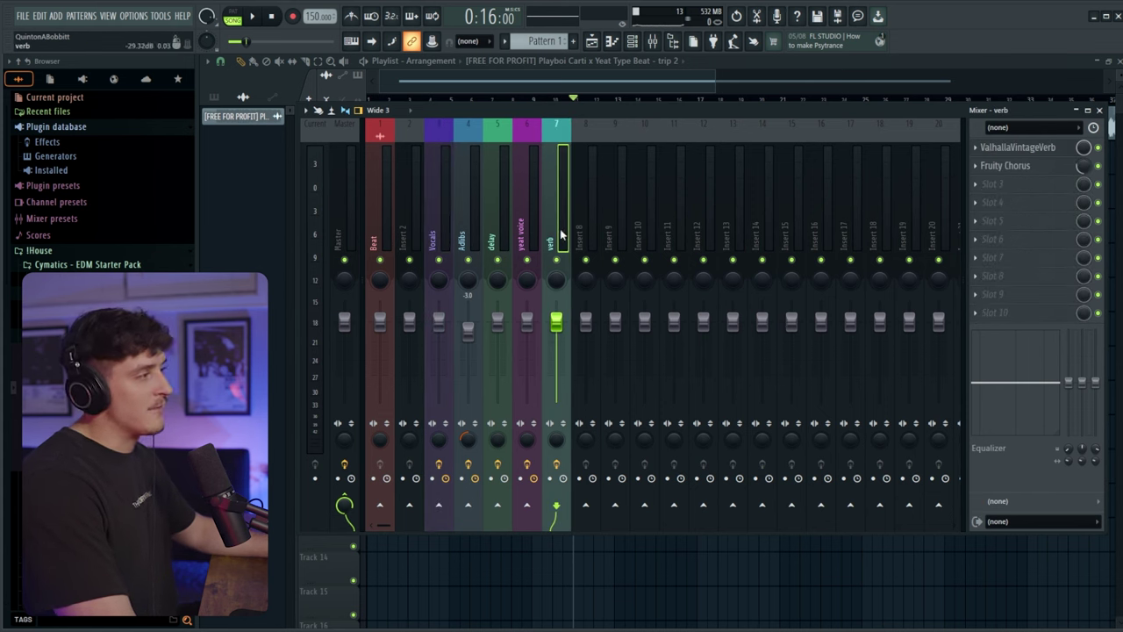
Step: Send the Vocals track to the delay, yeat voice and verb buses, and send the Adlibs track to the delay and yeat voice buses
{"action": "left_click", "coordinate": [443, 249]}
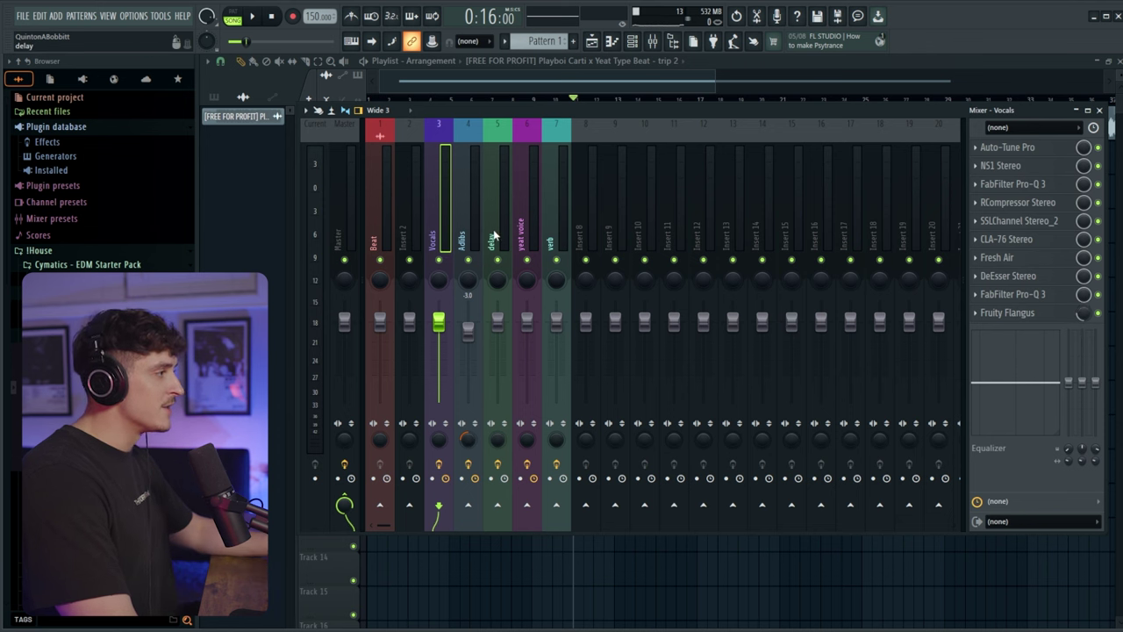
{"action": "left_click", "coordinate": [497, 507]}
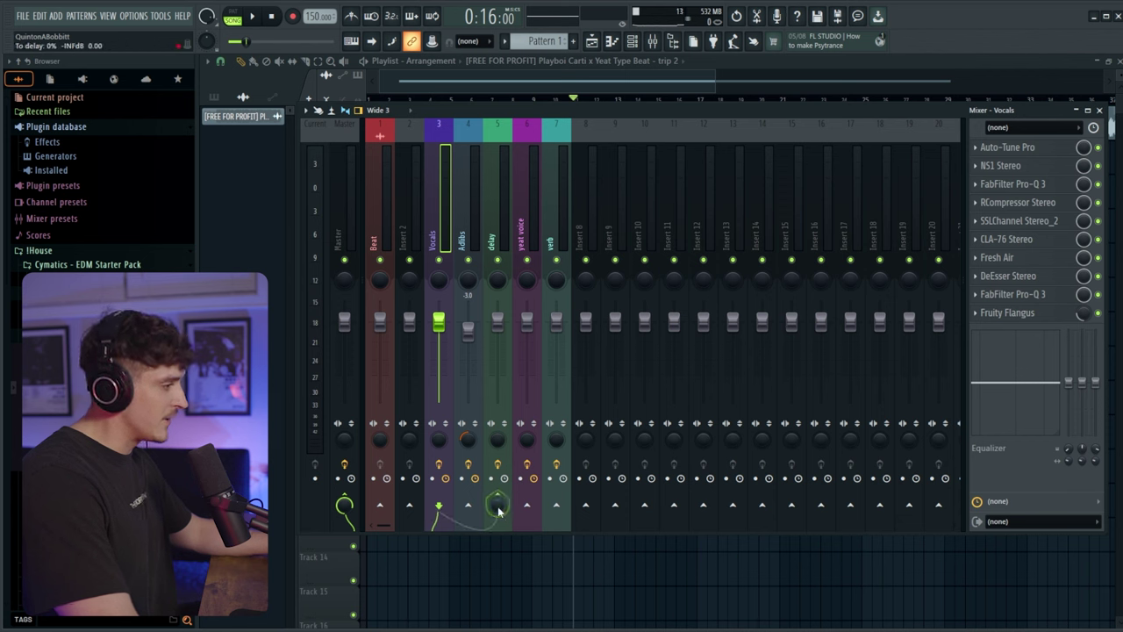
{"action": "left_click", "coordinate": [560, 508]}
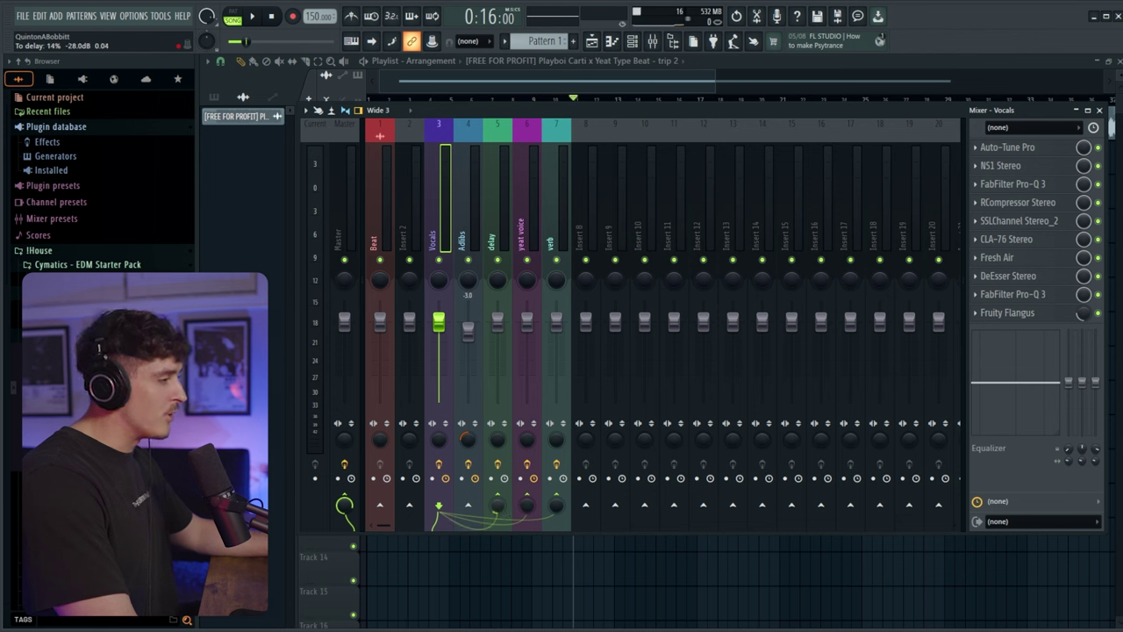
{"action": "left_click", "coordinate": [470, 238]}
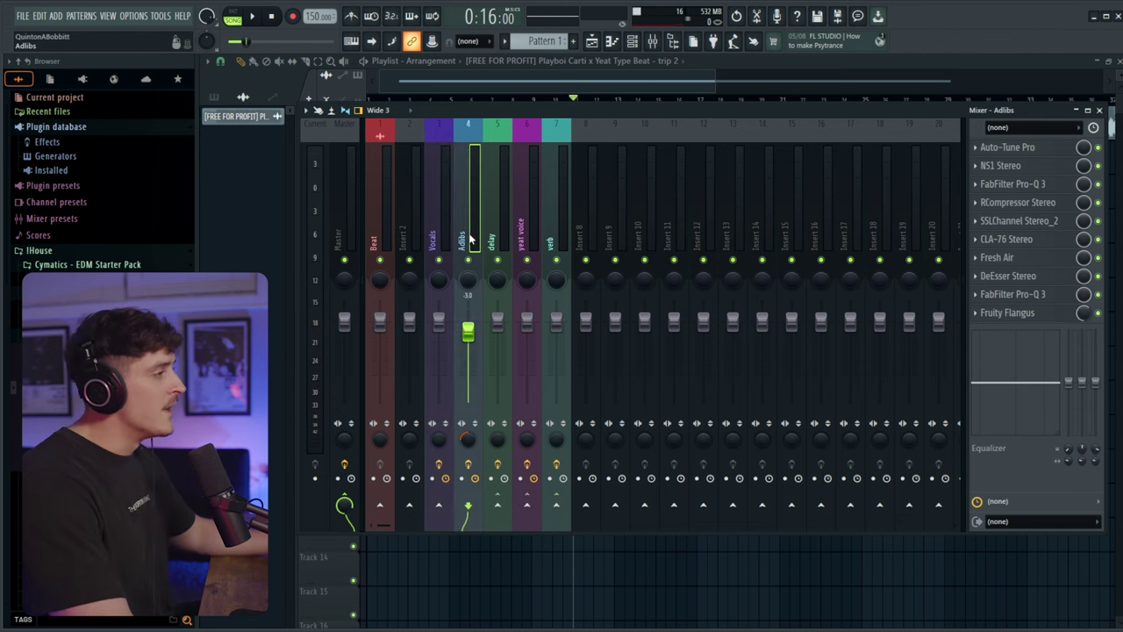
{"action": "left_click", "coordinate": [496, 507]}
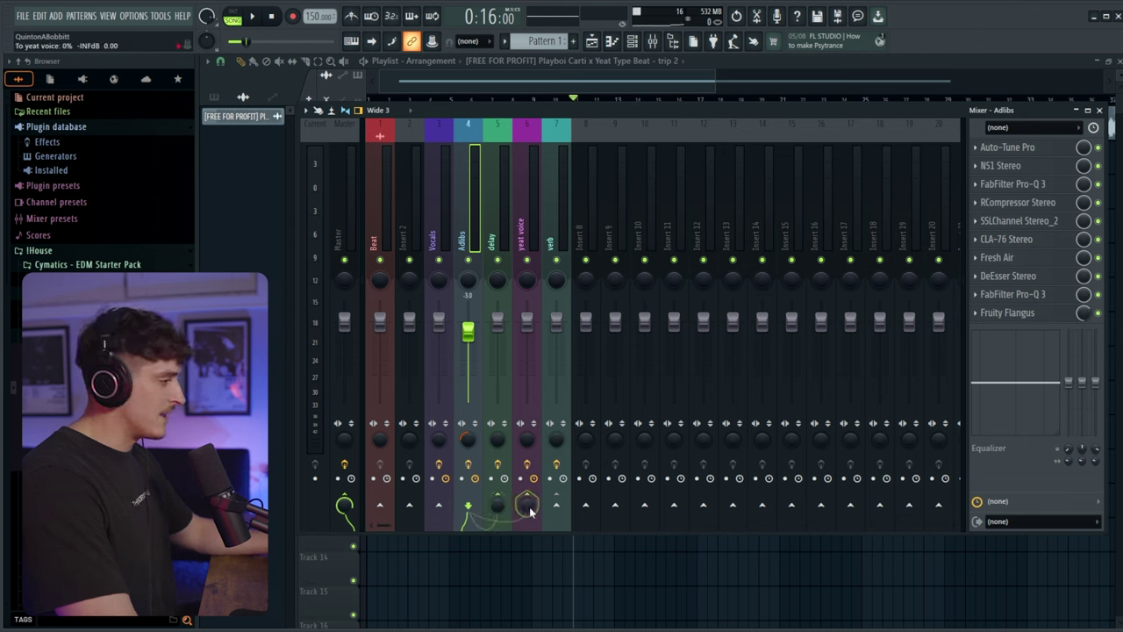
Step: Add a separator before the delay track to set the vocal tracks apart from the effect buses
{"action": "left_click", "coordinate": [503, 239]}
{"action": "right_click", "coordinate": [503, 237]}
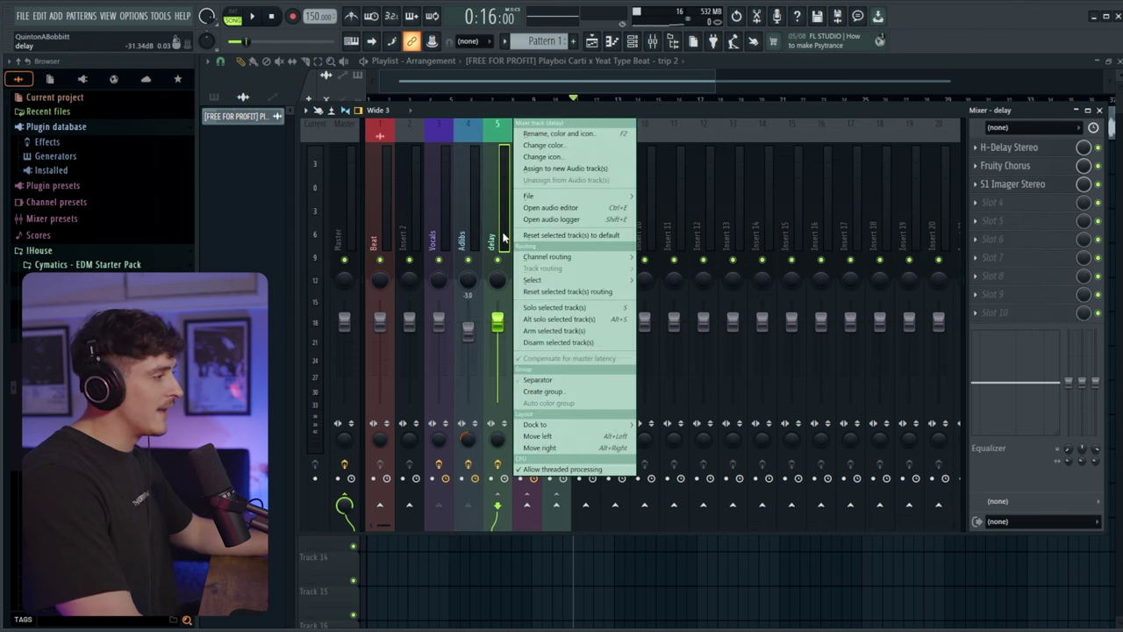
{"action": "left_click", "coordinate": [585, 382]}
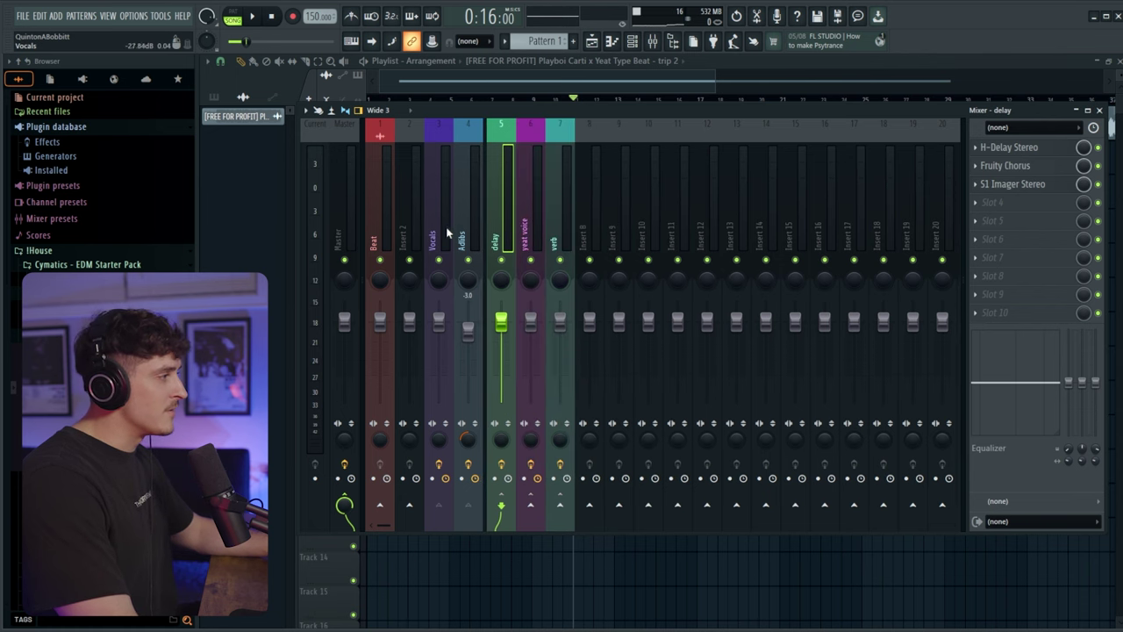
{"action": "left_click_drag", "start_coordinate": [447, 232], "coordinate": [469, 226]}
{"action": "left_click", "coordinate": [555, 236]}
Step: Set the key in Auto-Tune Pro on the Vocals track to match the beat's key, C minor
{"action": "left_click", "coordinate": [442, 233]}
{"action": "left_click", "coordinate": [1011, 147]}
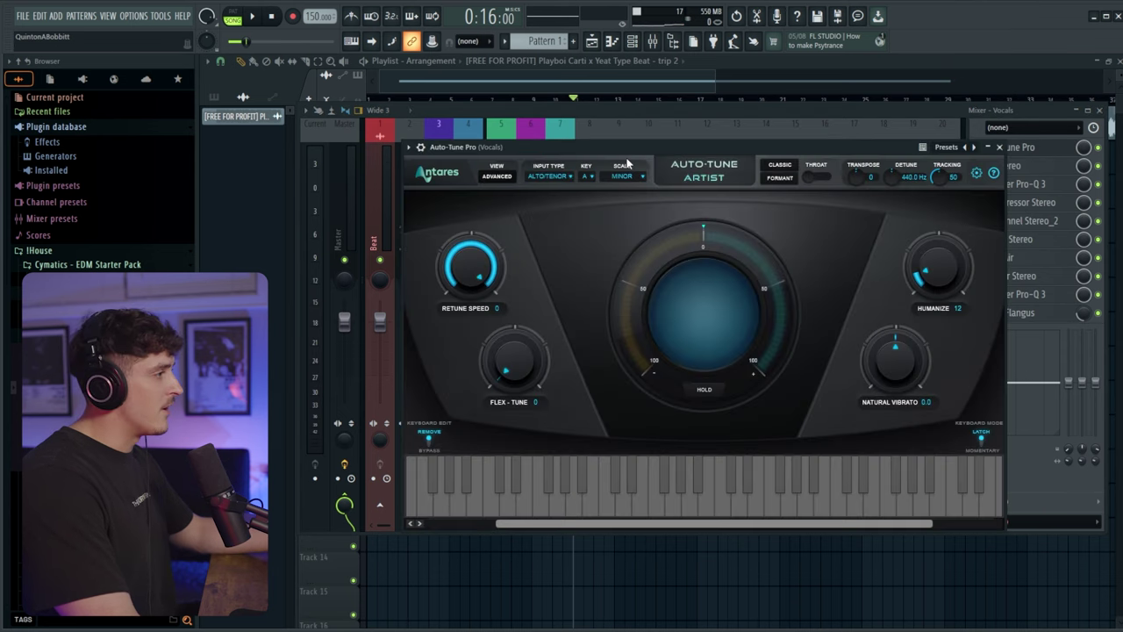
{"action": "left_click", "coordinate": [584, 176]}
{"action": "left_click", "coordinate": [590, 191]}
{"action": "left_click_drag", "start_coordinate": [708, 180], "coordinate": [699, 154]}
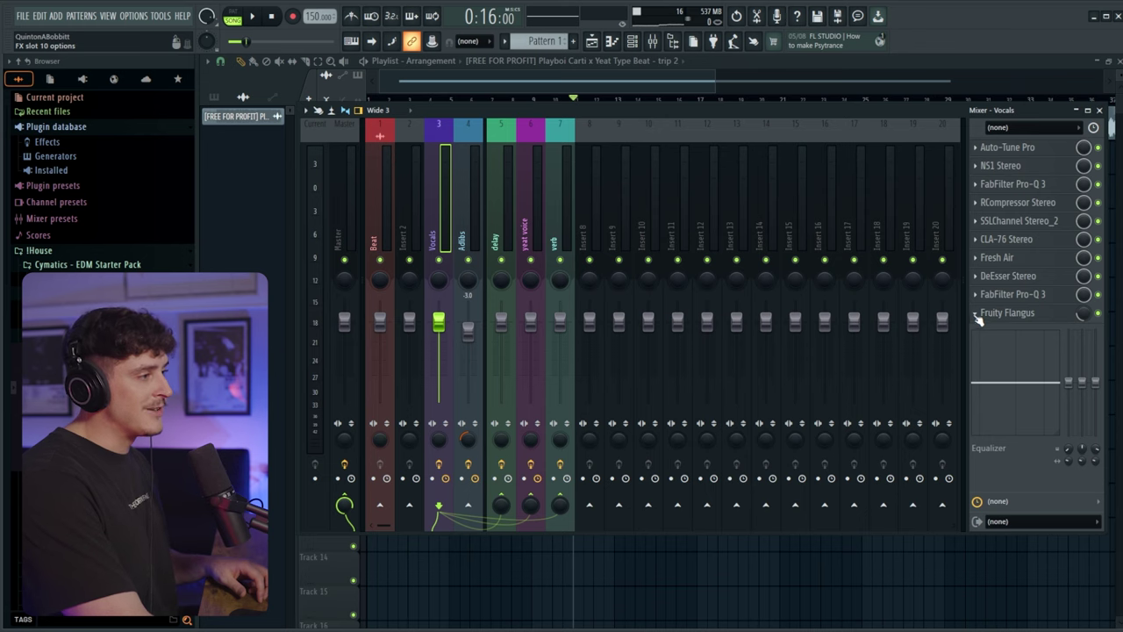
Step: Replace Fruity Flangus in slot 10 of the Vocals track with Fruity Chorus
{"action": "left_click", "coordinate": [976, 317]}
{"action": "mouse_move", "coordinate": [996, 327]}
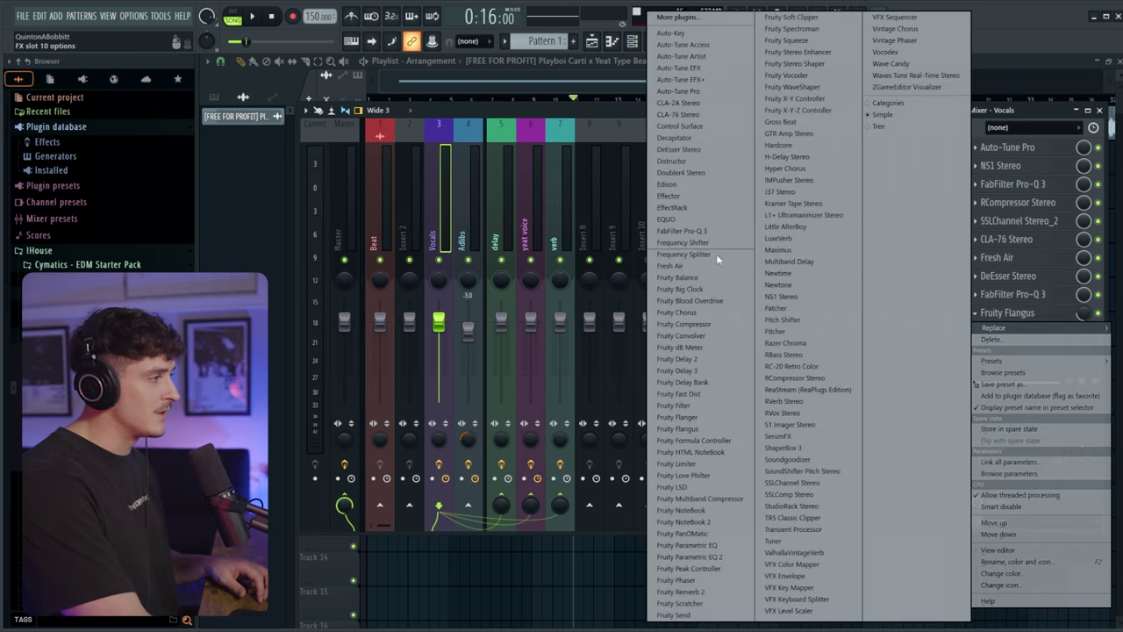
{"action": "left_click", "coordinate": [697, 312]}
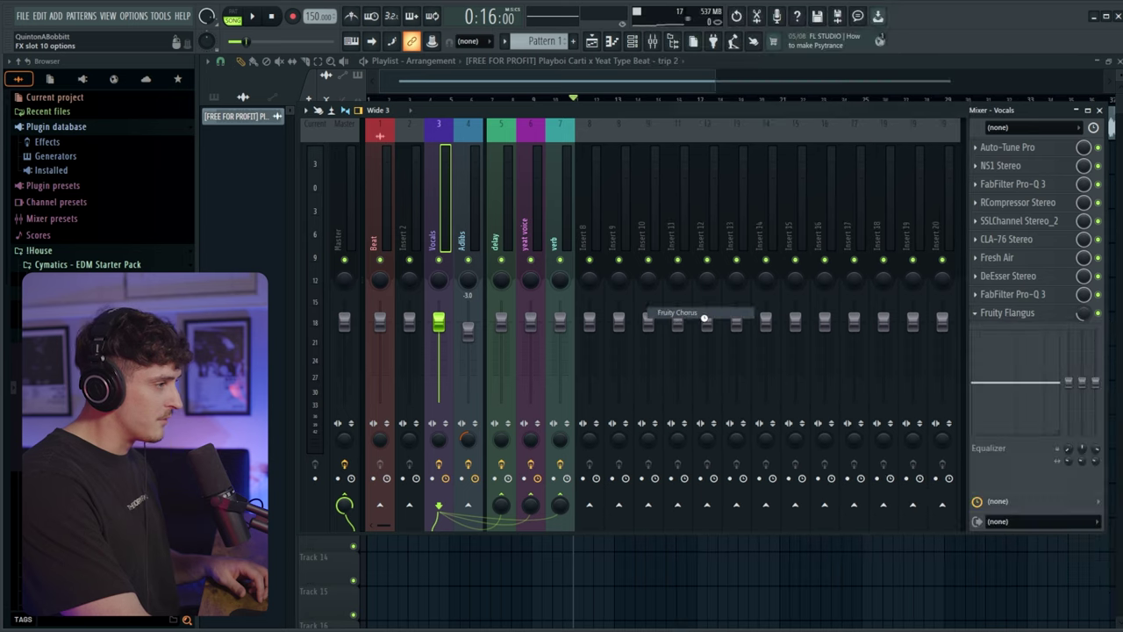
{"action": "left_click", "coordinate": [588, 198]}
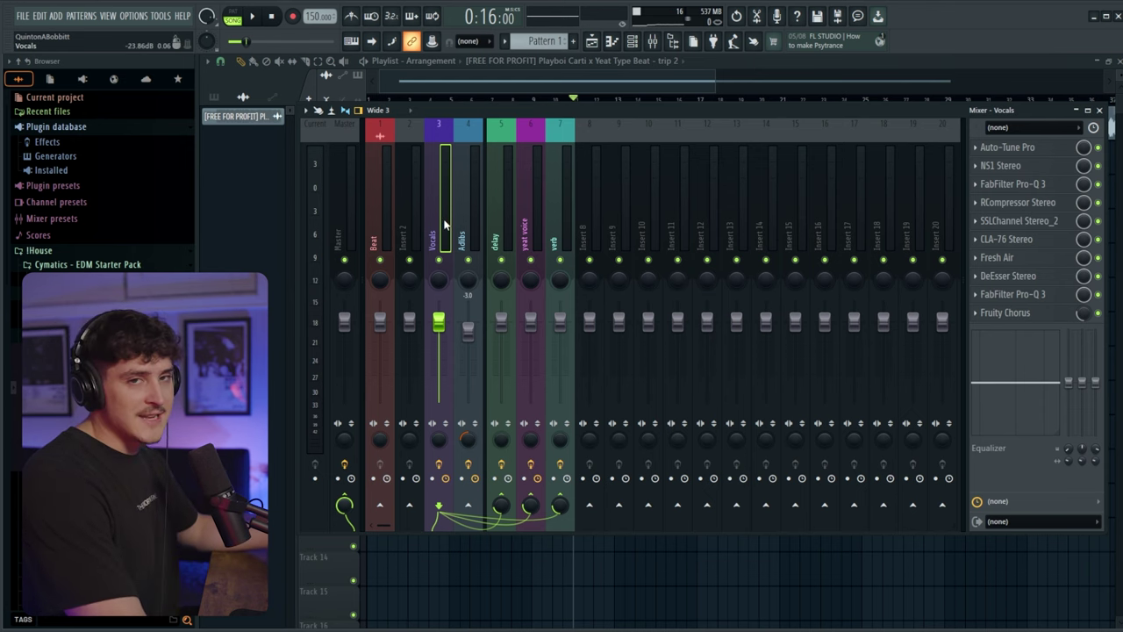
Step: Assign the Vocals mixer track to a new audio track in the playlist
{"action": "key", "text": "F9"}
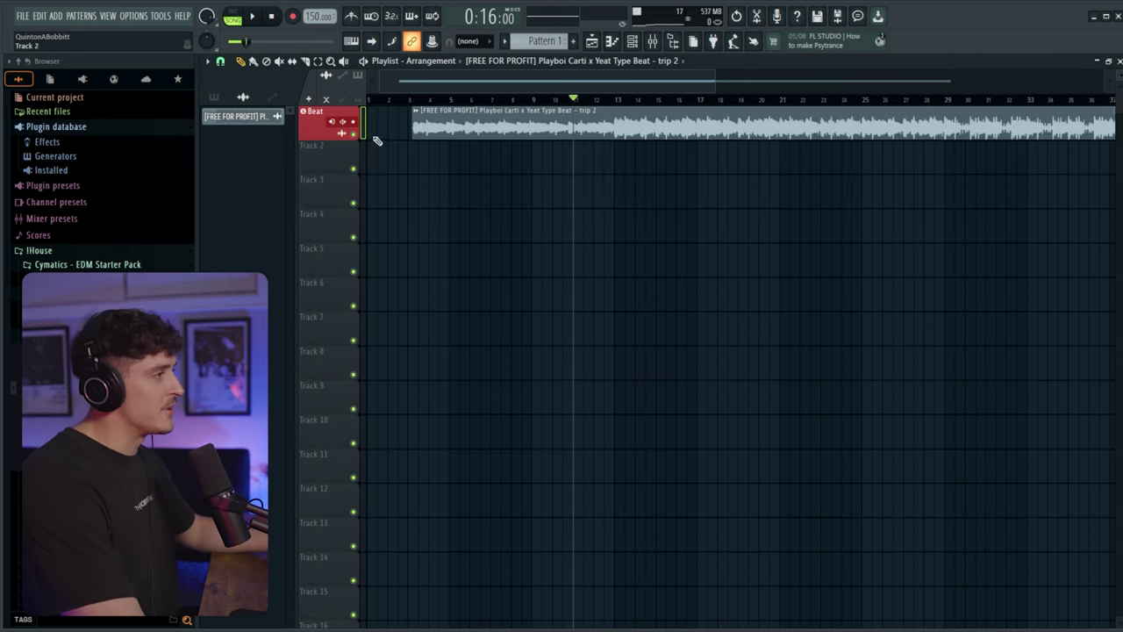
{"action": "left_click", "coordinate": [651, 42]}
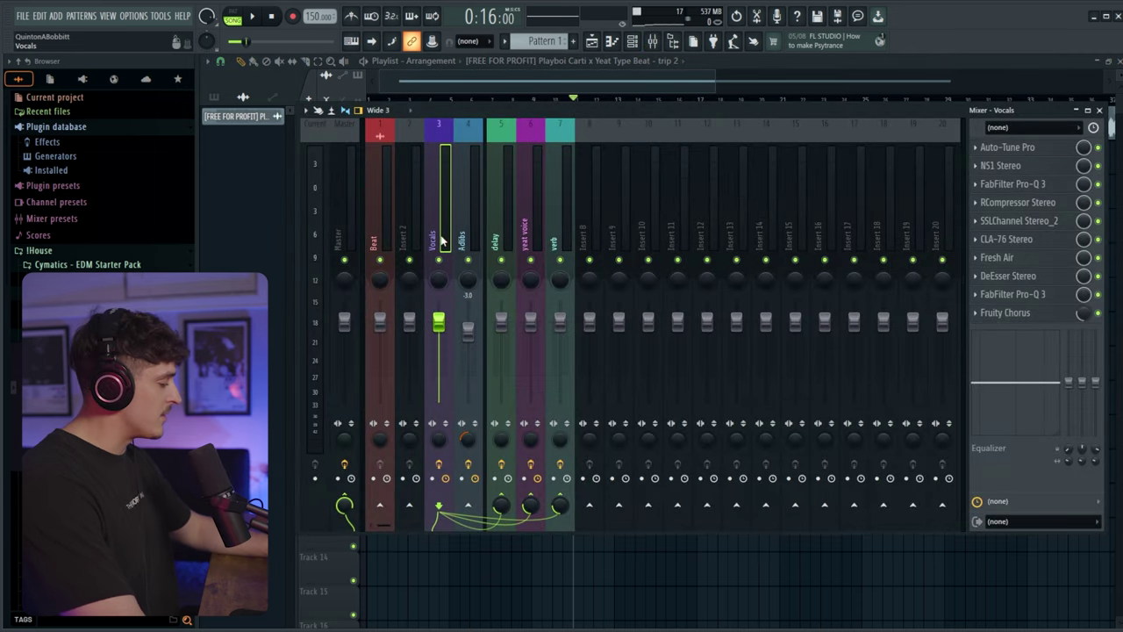
{"action": "right_click", "coordinate": [443, 241]}
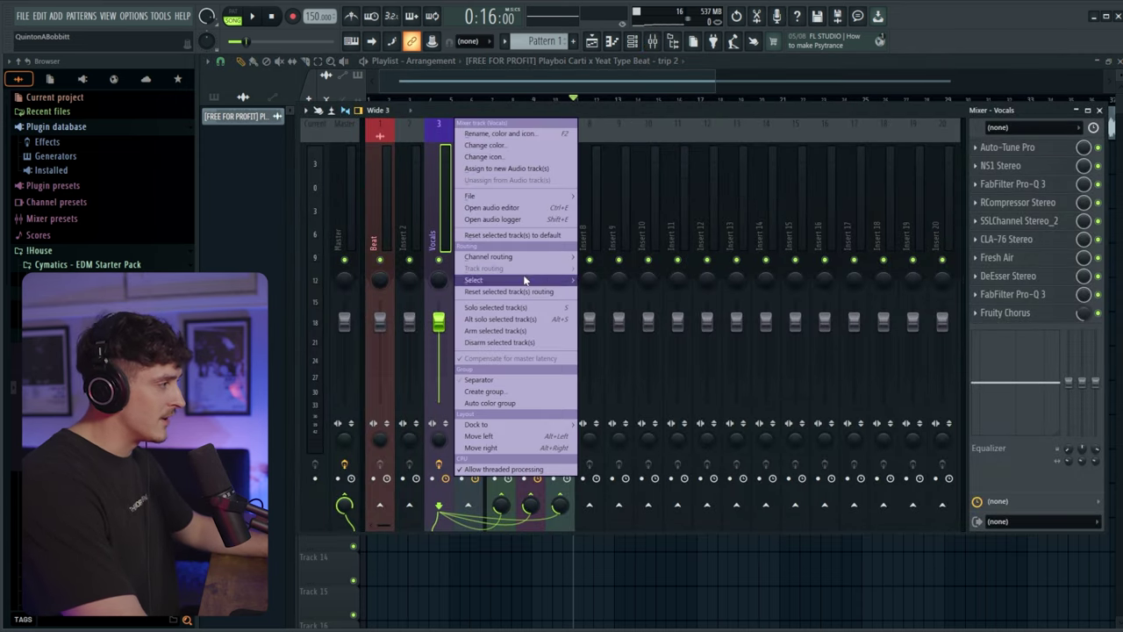
{"action": "left_click", "coordinate": [505, 168]}
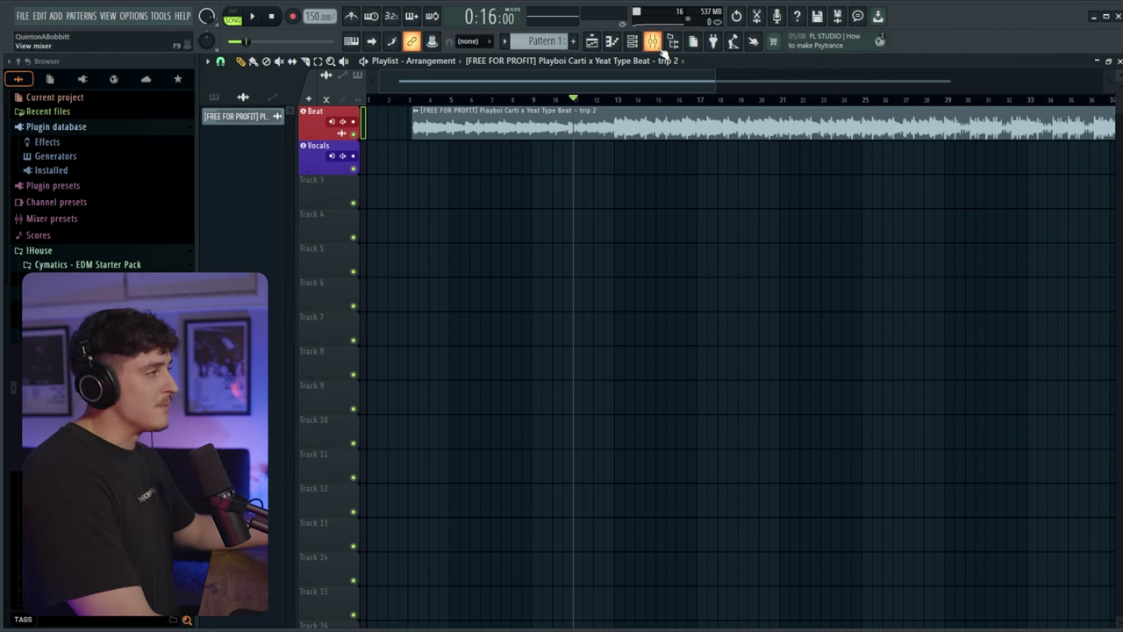
{"action": "left_click_drag", "start_coordinate": [426, 166], "coordinate": [806, 152]}
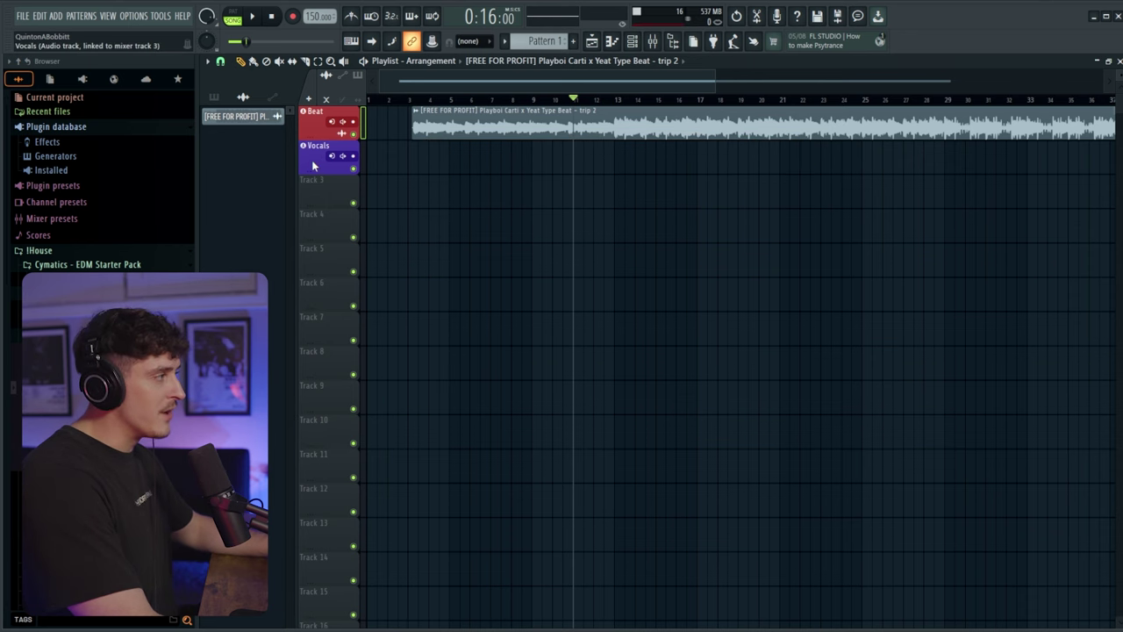
{"action": "left_click", "coordinate": [652, 42]}
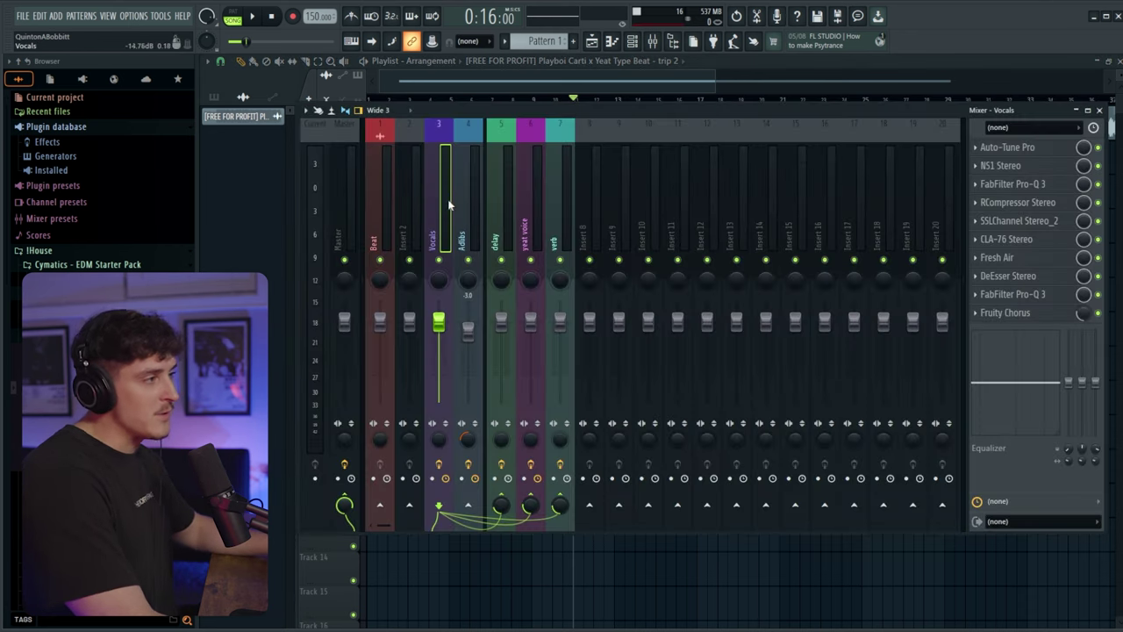
{"action": "left_click", "coordinate": [527, 87]}
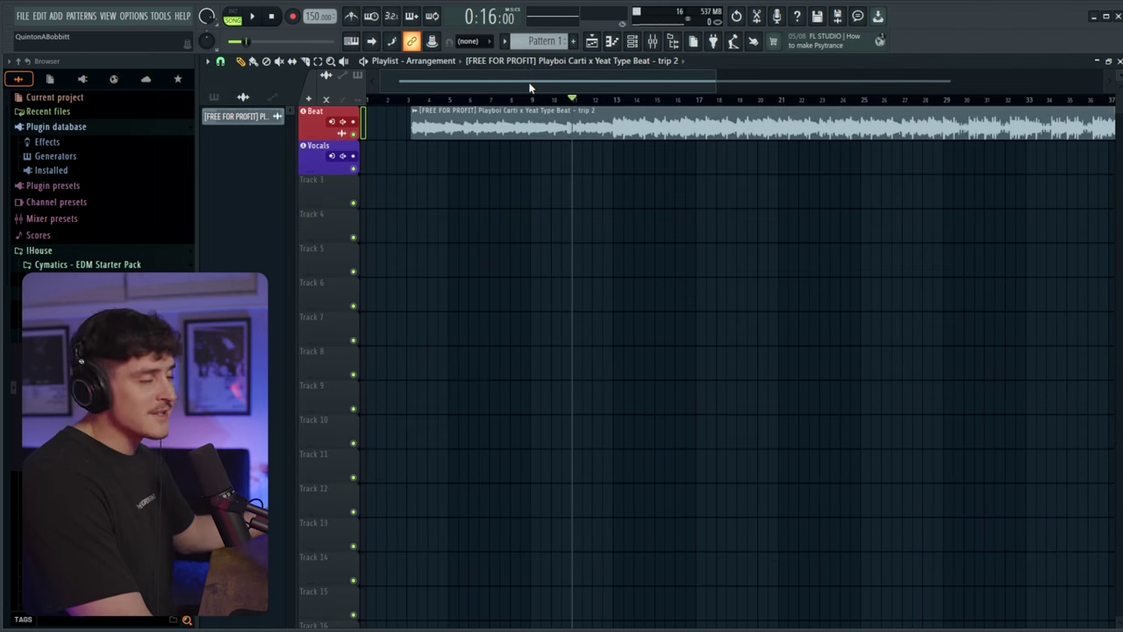
Step: Set the Vocals audio track's input to mono Input 1 and its external input monitoring to When armed
{"action": "left_click", "coordinate": [332, 157]}
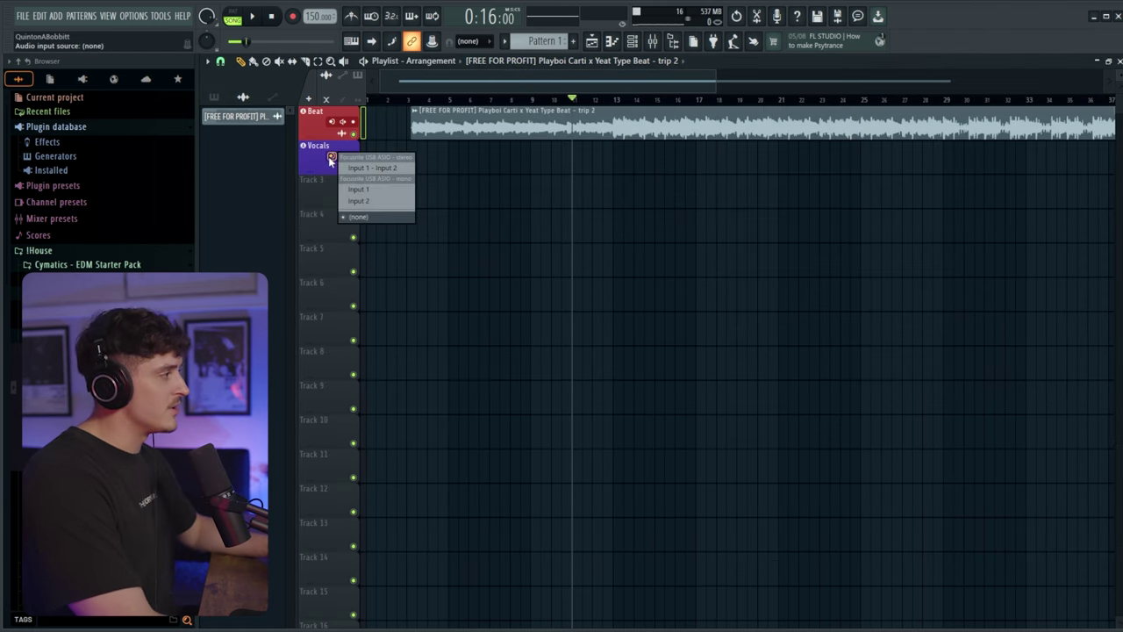
{"action": "left_click", "coordinate": [357, 190]}
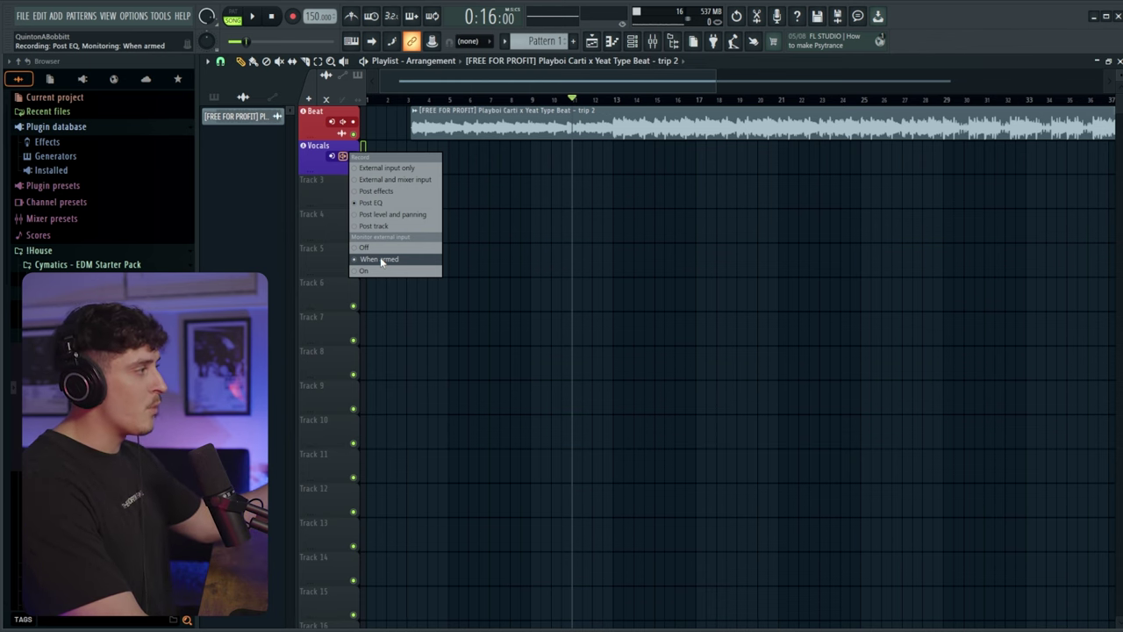
{"action": "left_click", "coordinate": [380, 260]}
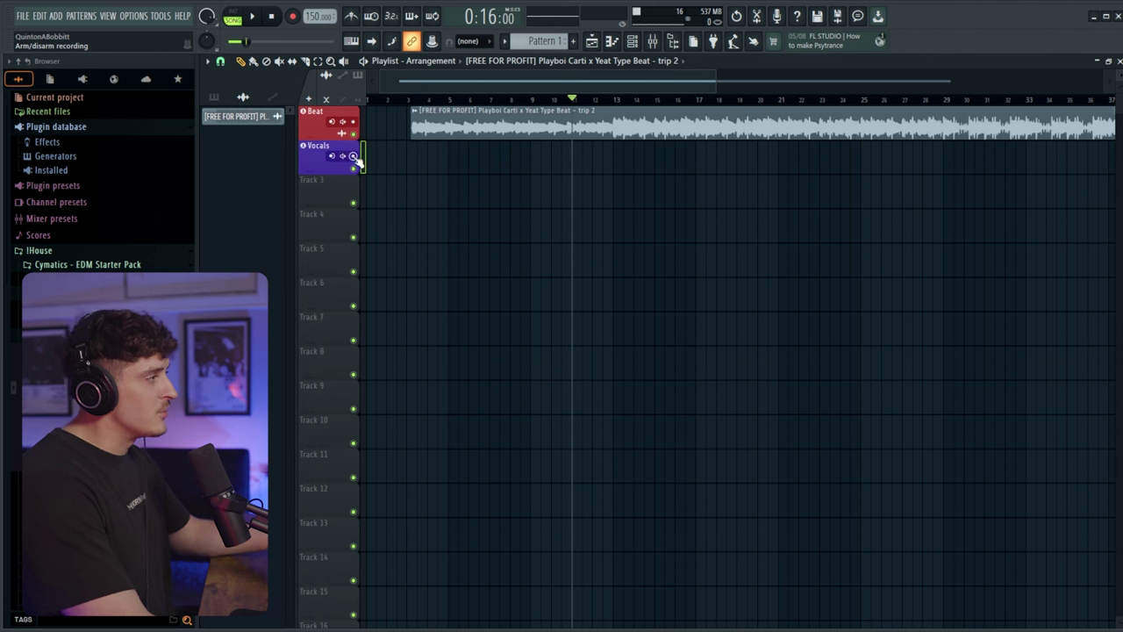
Step: Arm the Vocals audio track for recording and check its level in the mixer and against the playing beat
{"action": "right_click", "coordinate": [292, 17]}
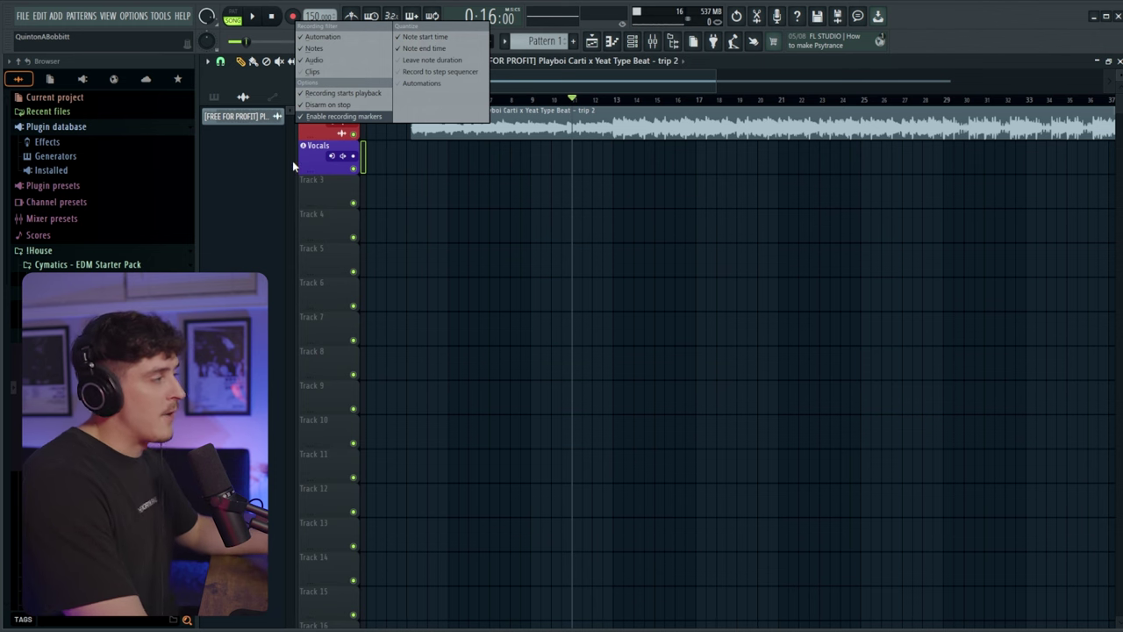
{"action": "left_click", "coordinate": [354, 156]}
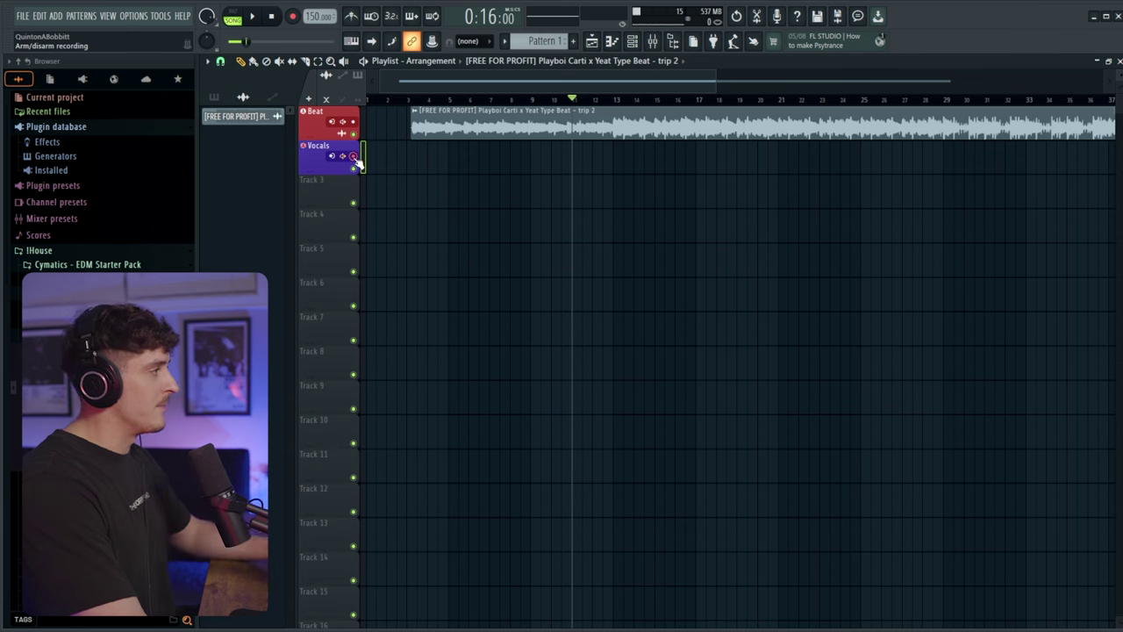
{"action": "left_click", "coordinate": [652, 41]}
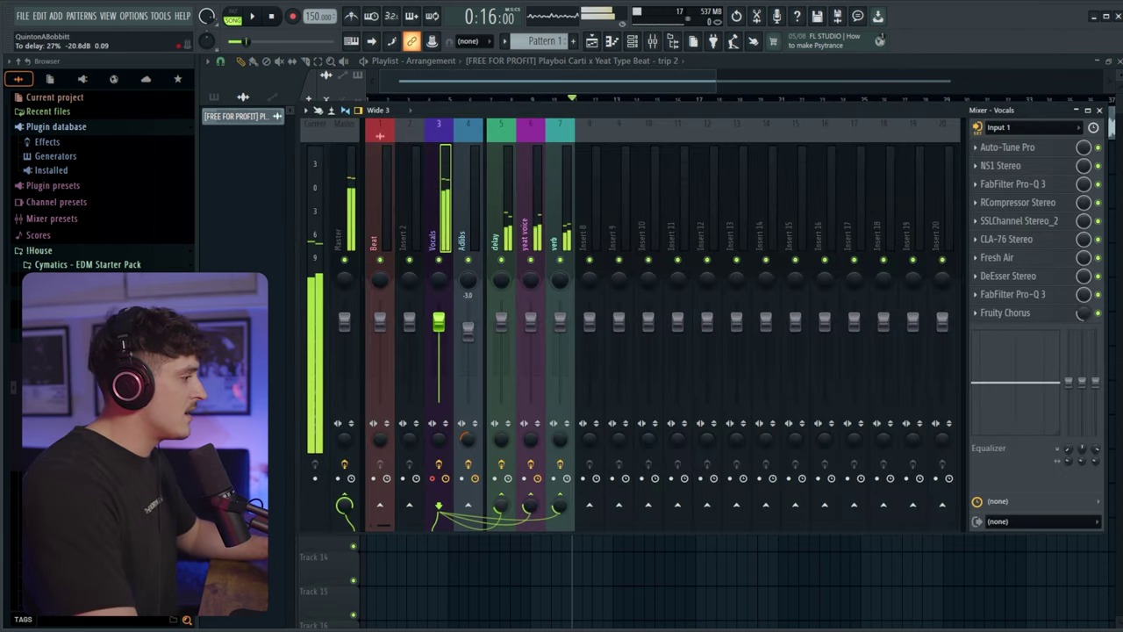
{"action": "left_click", "coordinate": [505, 85]}
{"action": "key", "text": "space"}
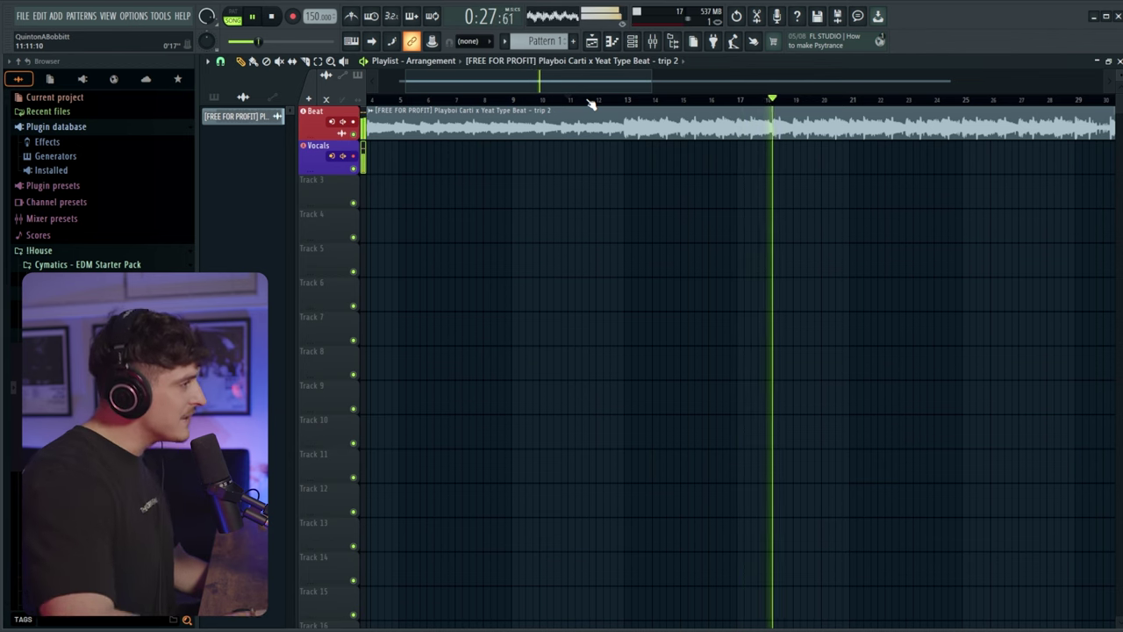
{"action": "left_click", "coordinate": [654, 41]}
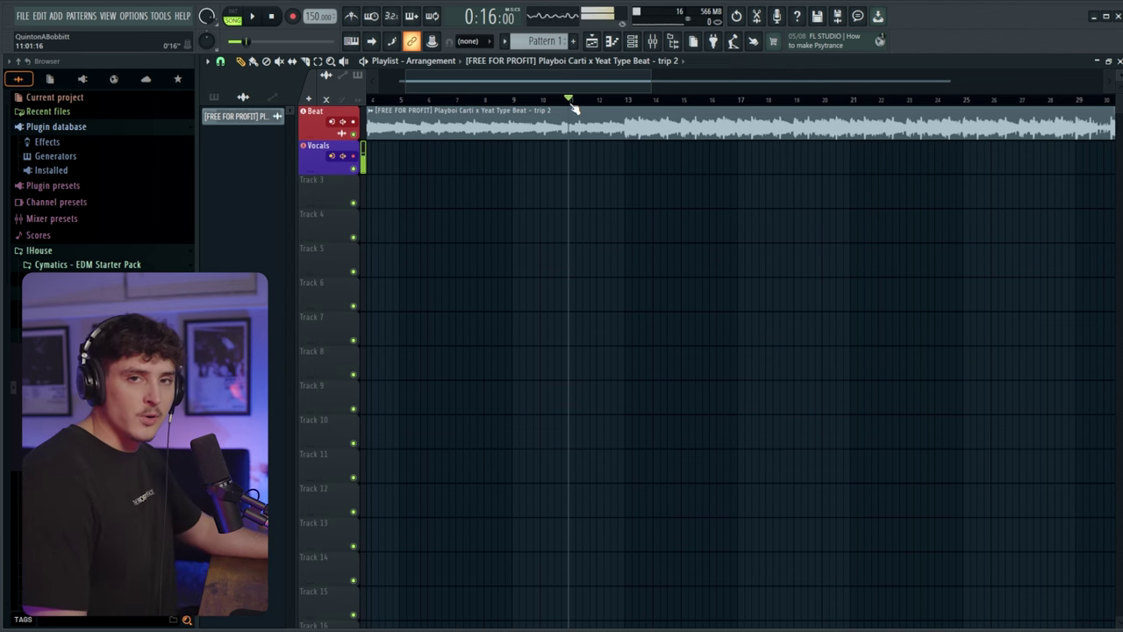
Step: Record the first vocal take on the Vocals track over the beat, covering about bars 12 to 21
{"action": "left_click_drag", "start_coordinate": [579, 84], "coordinate": [600, 85]}
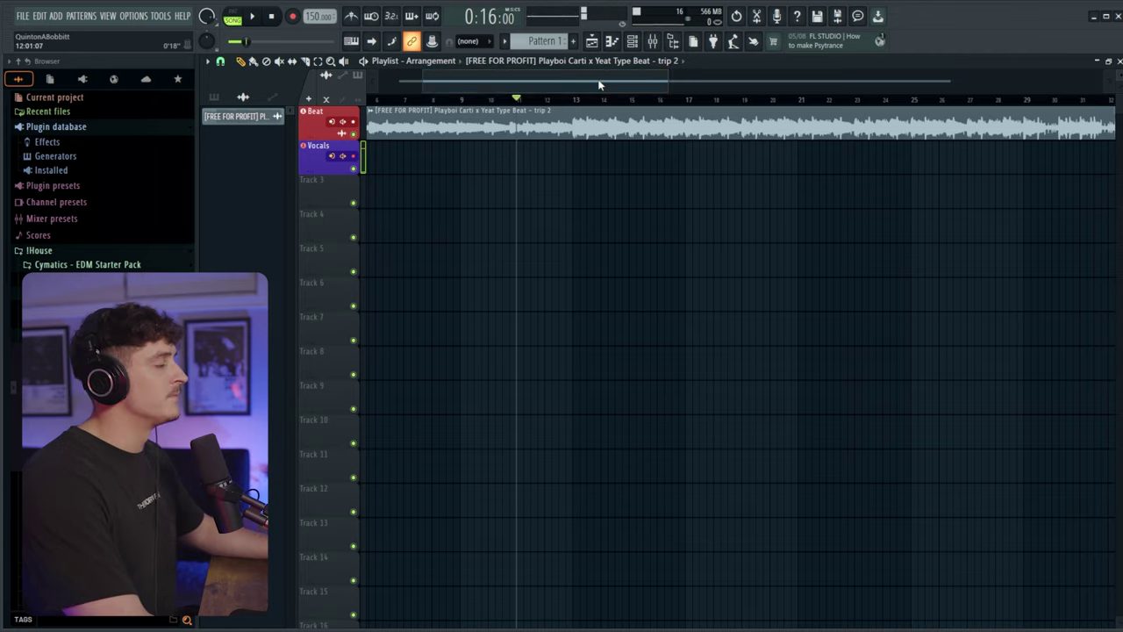
{"action": "key", "text": "space"}
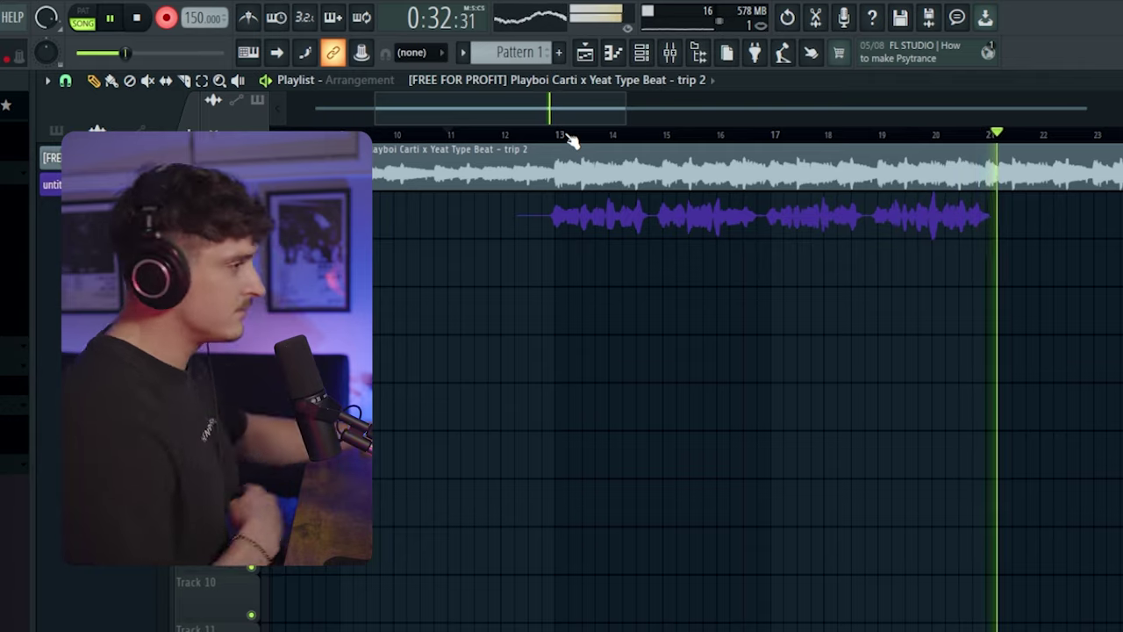
{"action": "key", "text": "space"}
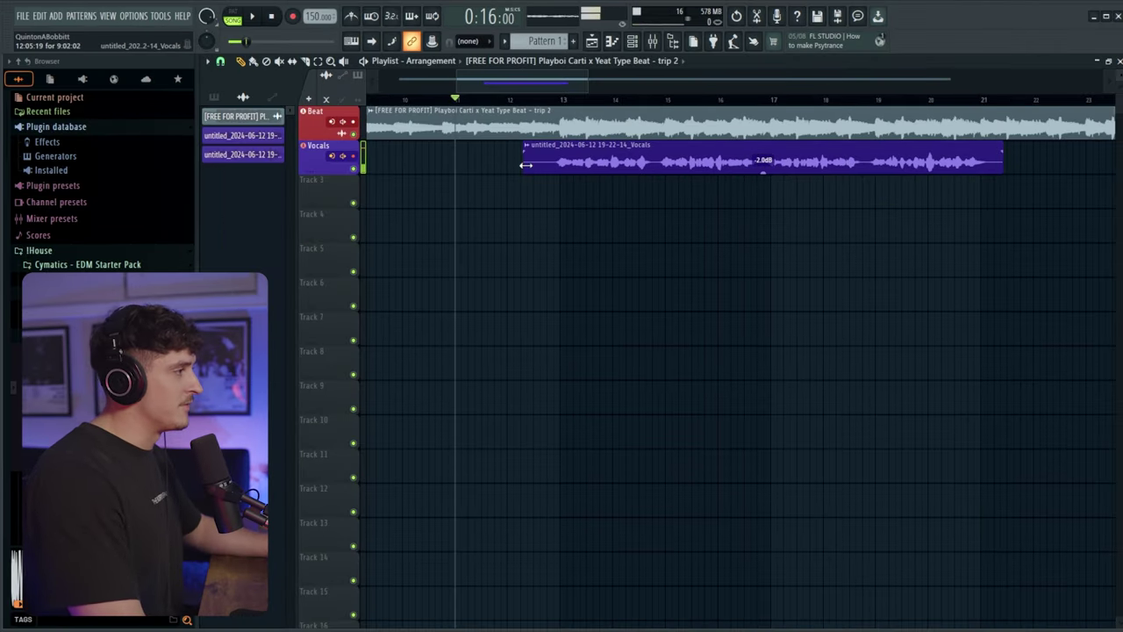
Step: Trim the silence from the start and end of the recorded vocal clip
{"action": "left_click_drag", "start_coordinate": [526, 165], "coordinate": [552, 165]}
{"action": "left_click_drag", "start_coordinate": [552, 84], "coordinate": [572, 84]}
{"action": "left_click_drag", "start_coordinate": [886, 170], "coordinate": [872, 180]}
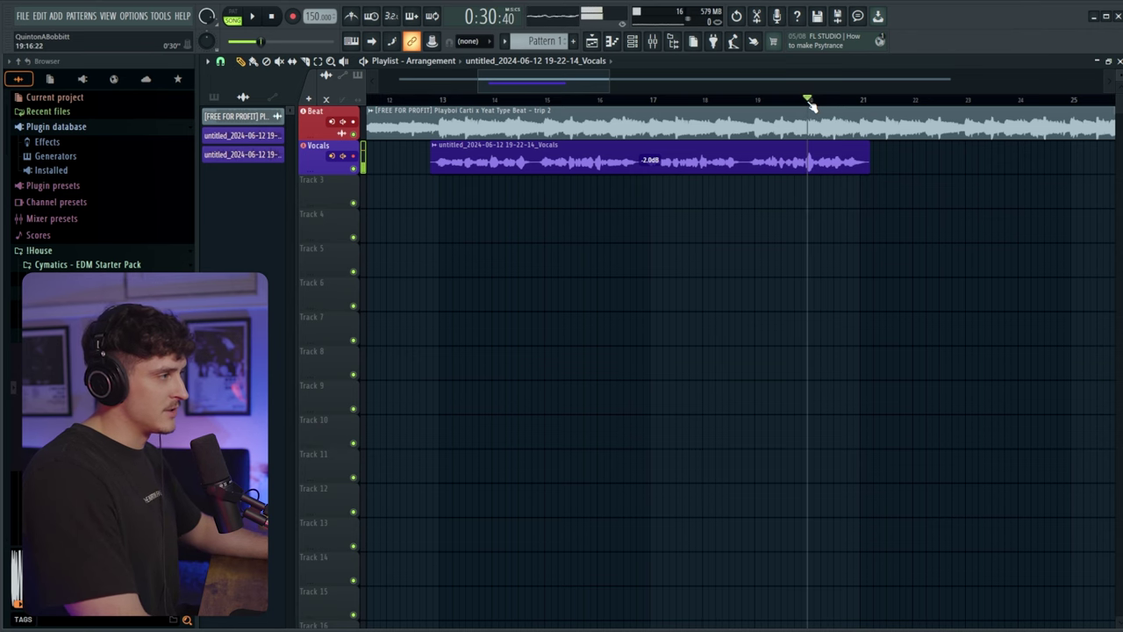
Step: Record the verse's following vocal phrases from about bar 21 onward, deleting and redoing the first take
{"action": "key", "text": "space"}
{"action": "scroll", "coordinate": [811, 105], "scroll_direction": "down", "scroll_amount": 1}
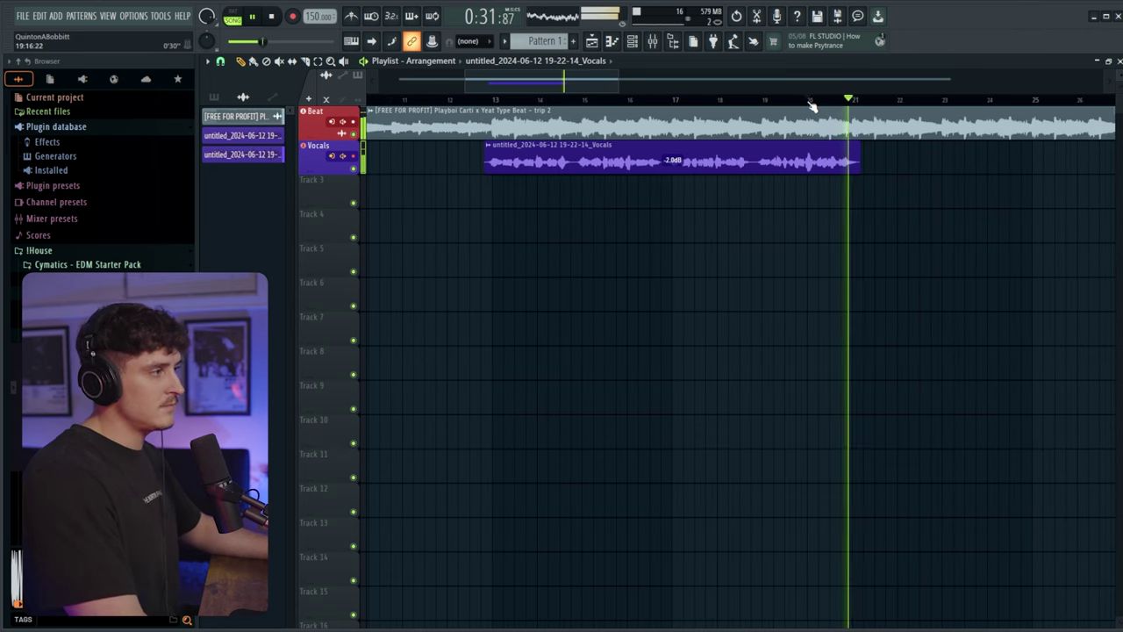
{"action": "key", "text": "space"}
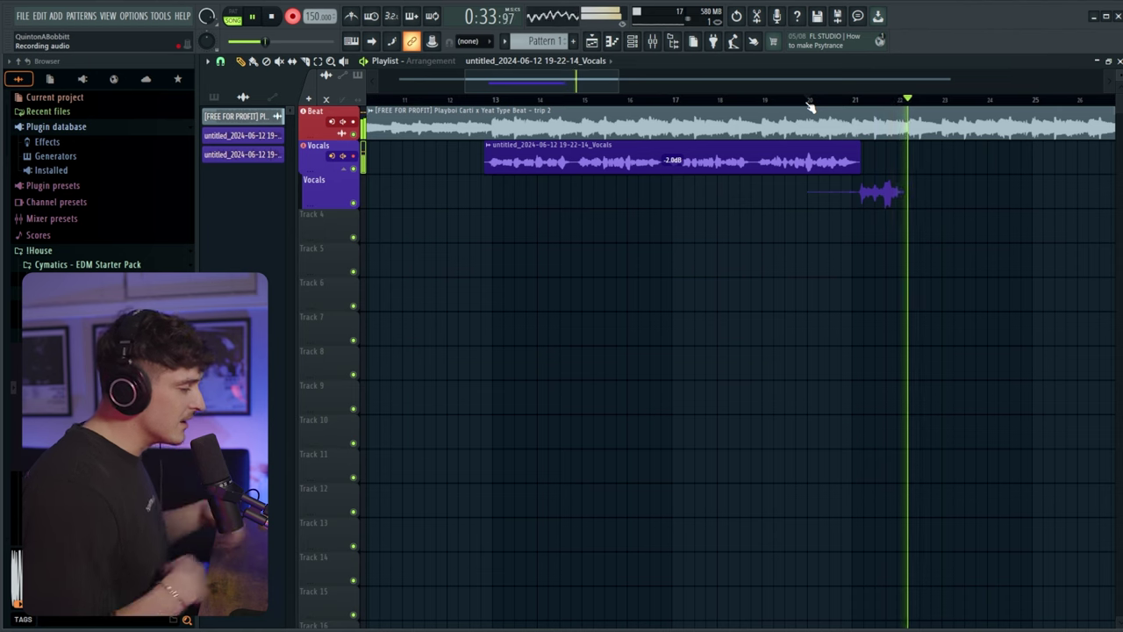
{"action": "key", "text": "space"}
{"action": "right_click", "coordinate": [923, 194]}
{"action": "key", "text": "space"}
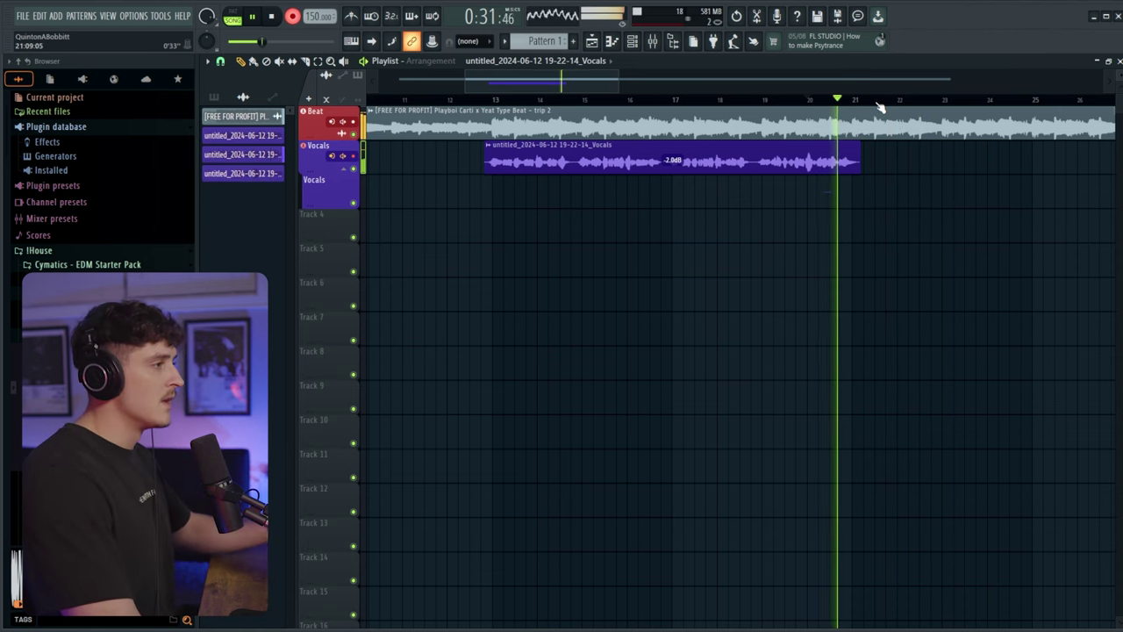
{"action": "scroll", "coordinate": [879, 107], "scroll_direction": "up", "scroll_amount": 1}
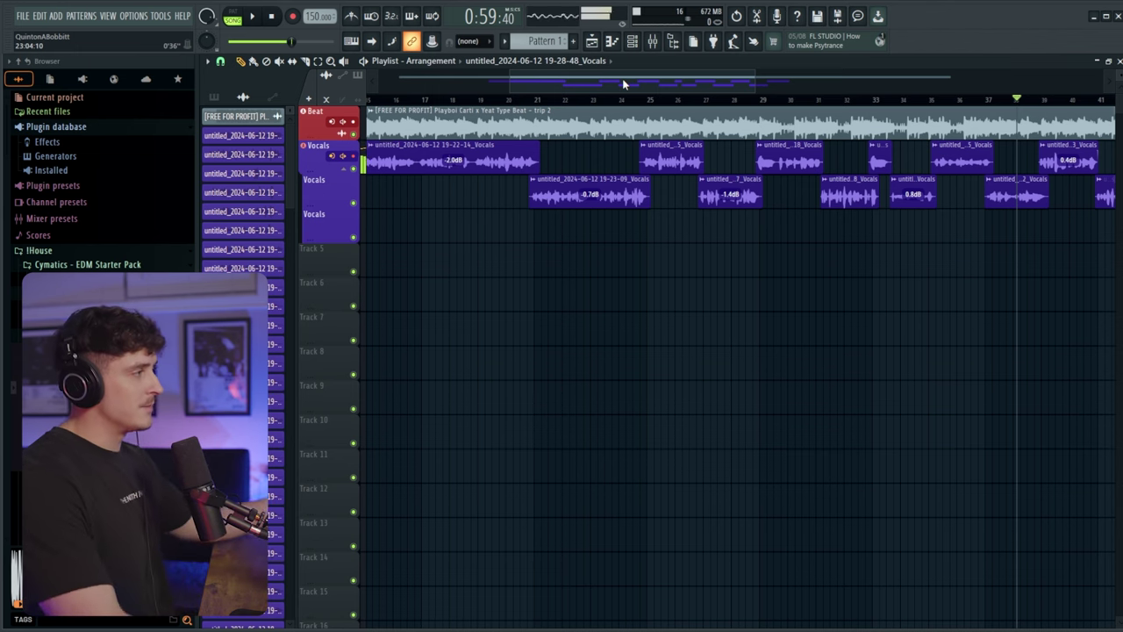
Step: Assign the Adlibs mixer track to a new audio track in the playlist
{"action": "left_click", "coordinate": [653, 42]}
{"action": "right_click", "coordinate": [470, 243]}
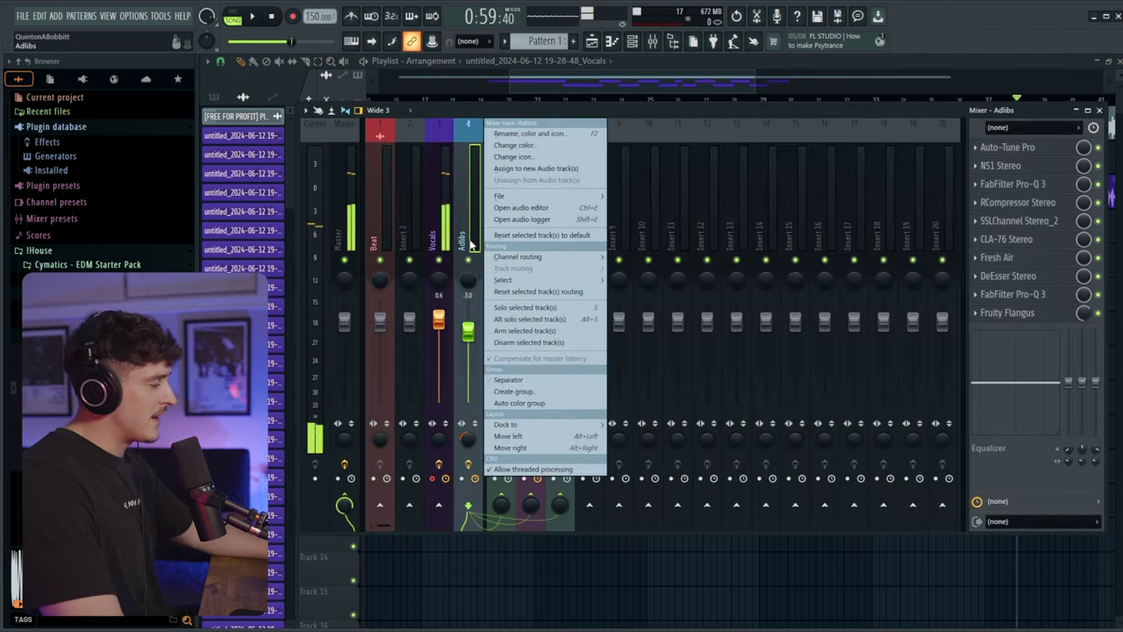
{"action": "key", "text": "a"}
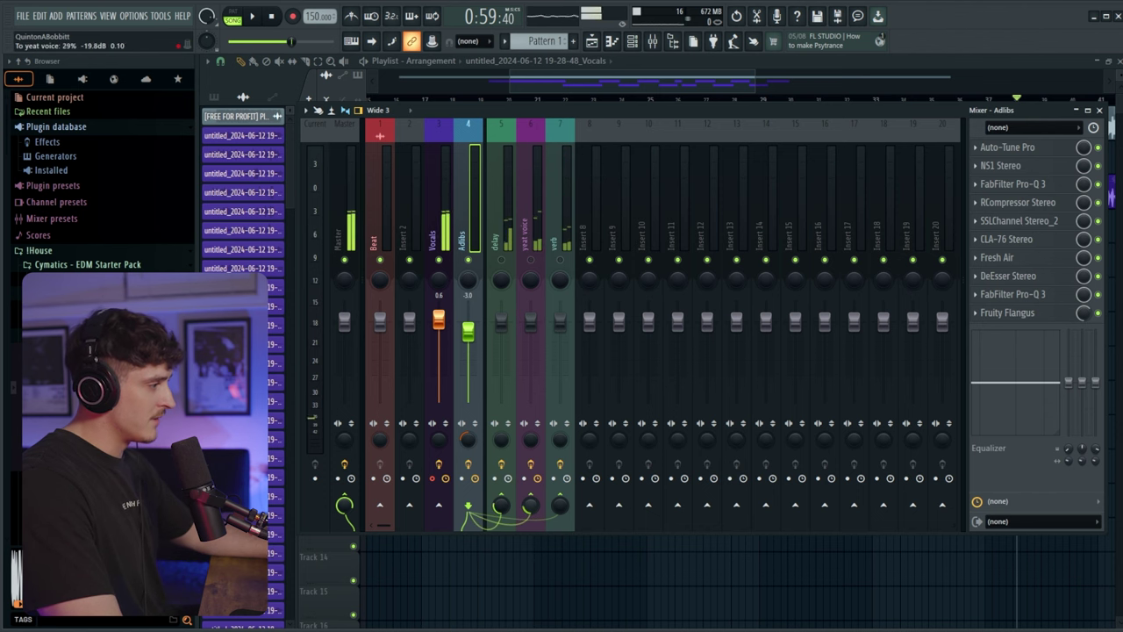
Step: Replace Fruity Flangus in slot 10 of the Adlibs track with Fruity Chorus
{"action": "right_click", "coordinate": [978, 317]}
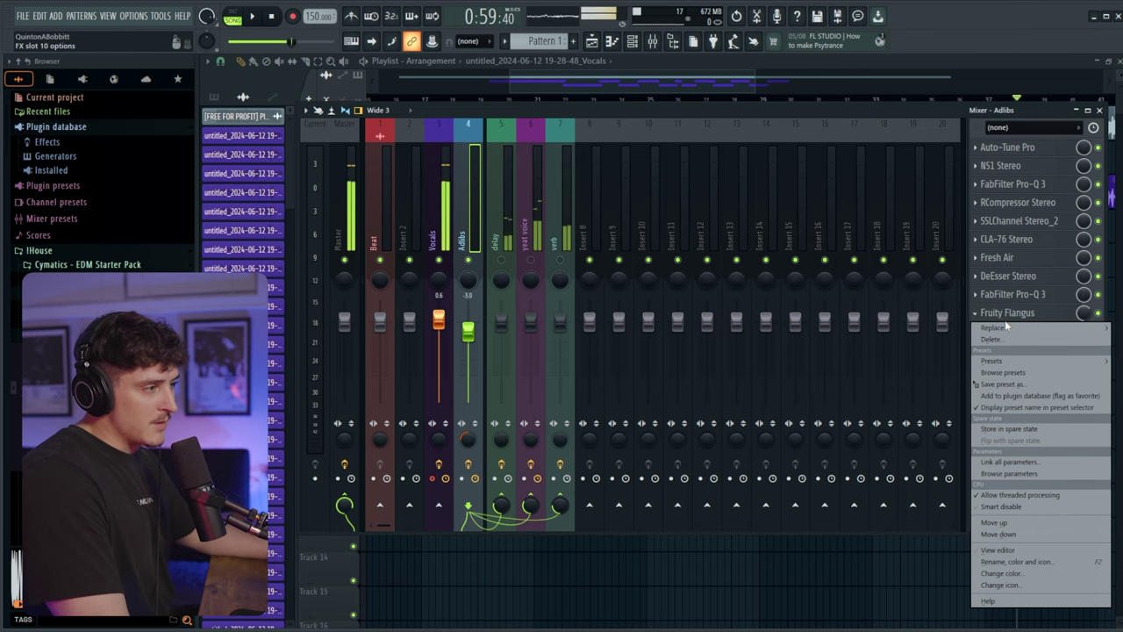
{"action": "mouse_move", "coordinate": [1006, 327]}
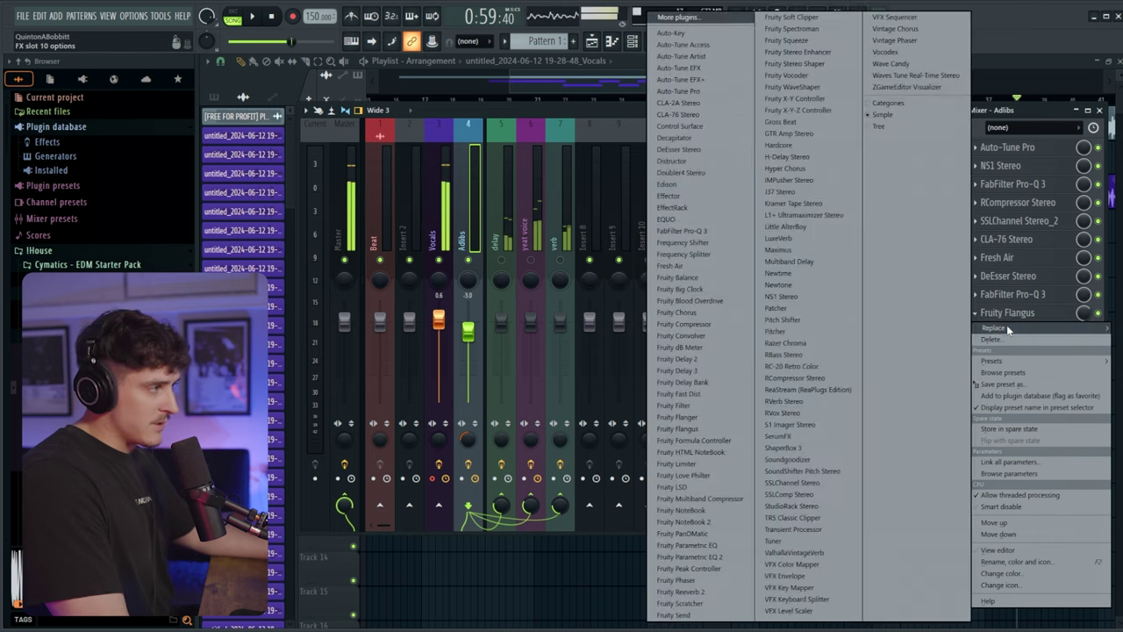
{"action": "left_click", "coordinate": [706, 314]}
{"action": "left_click", "coordinate": [597, 198]}
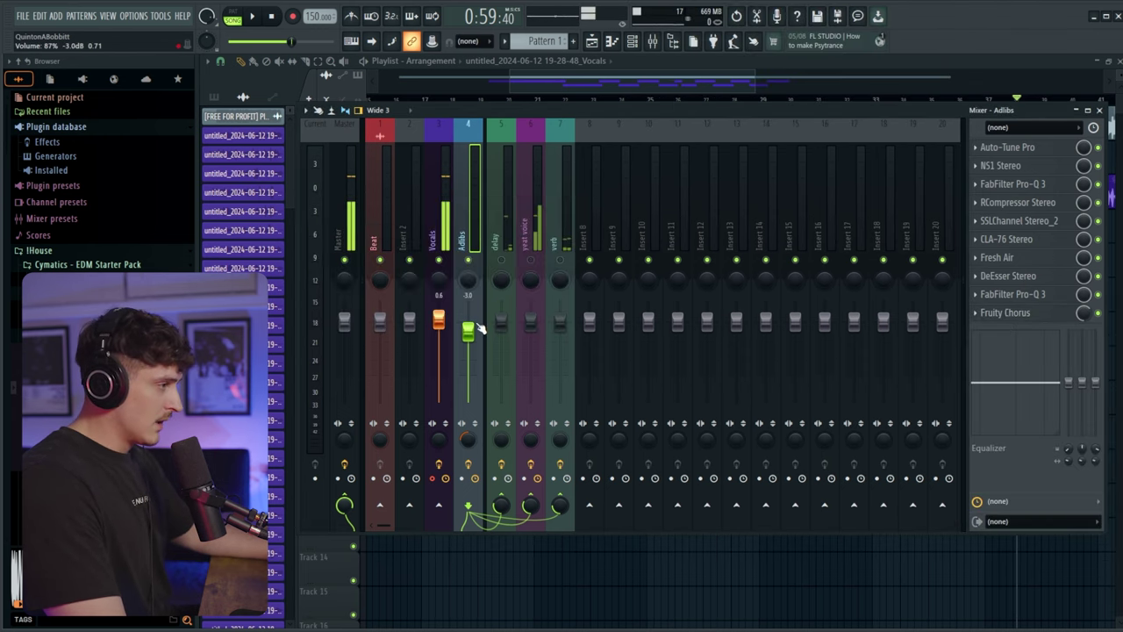
{"action": "key", "text": "F9"}
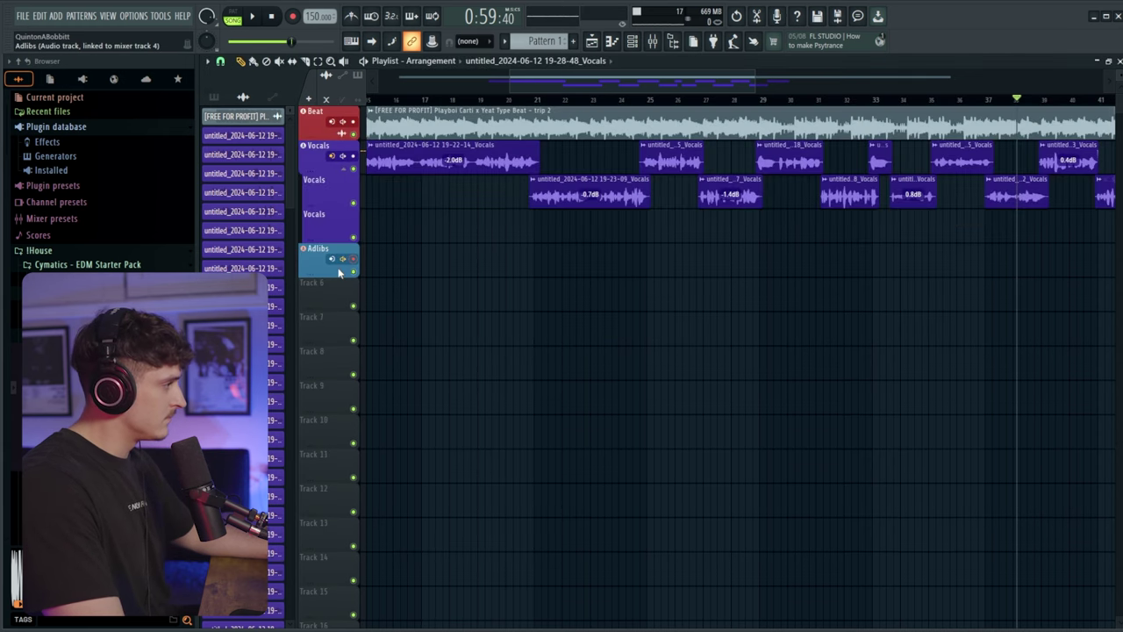
Step: Lower the Adlibs track's low-shelf EQ band to -12.5 dB and record a first adlib from about bar 13
{"action": "left_click", "coordinate": [662, 50]}
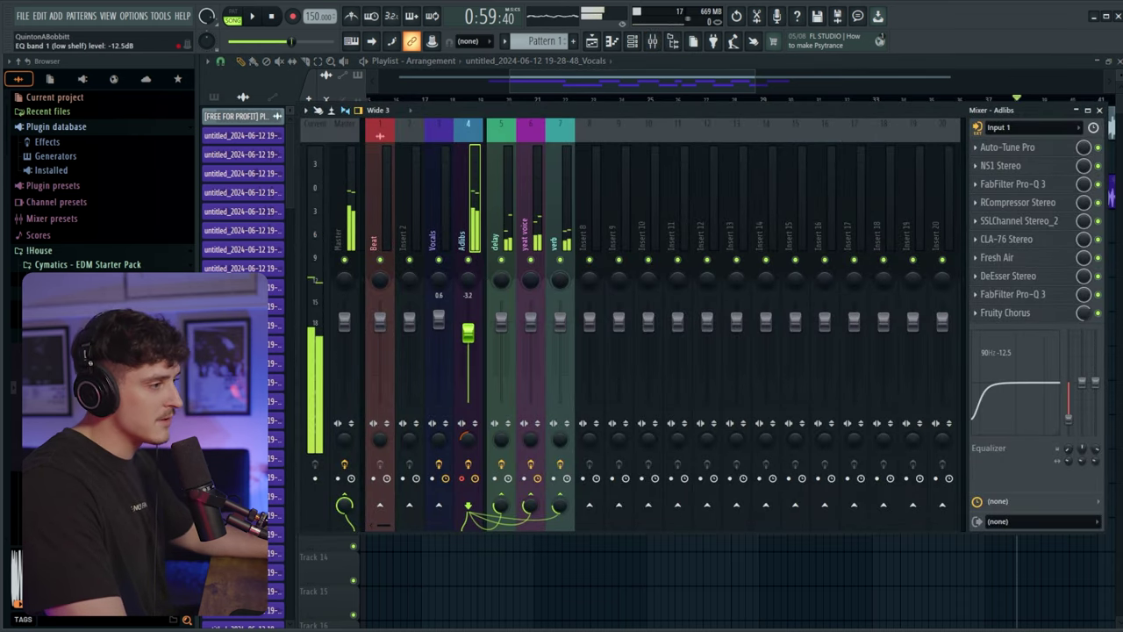
{"action": "left_click_drag", "start_coordinate": [553, 80], "coordinate": [521, 80]}
{"action": "scroll", "coordinate": [522, 99], "scroll_direction": "down", "scroll_amount": 2}
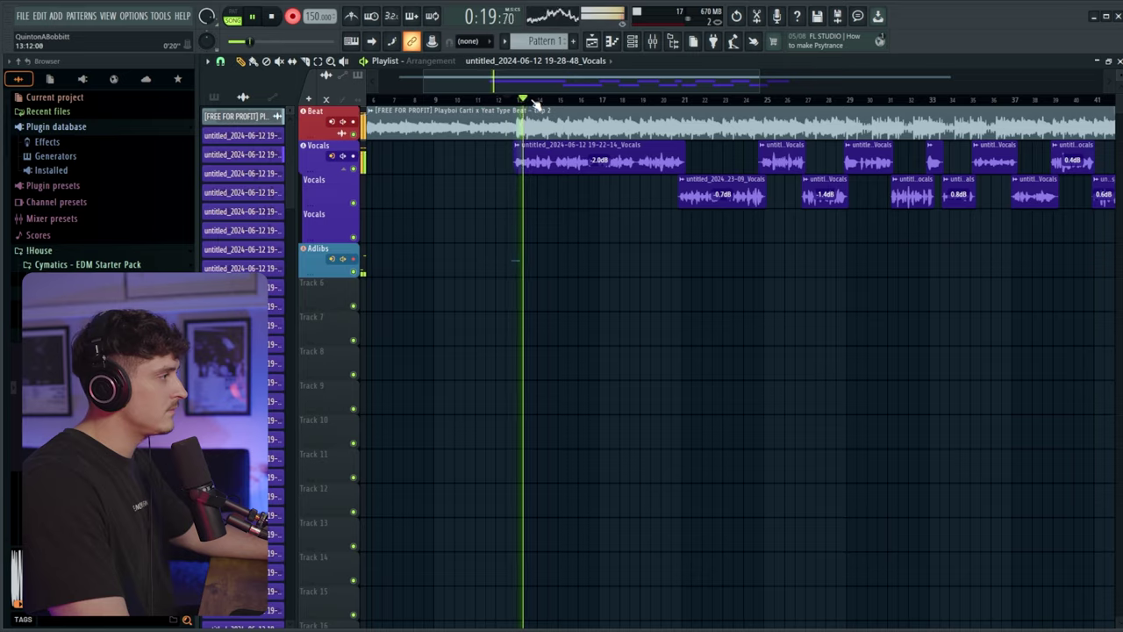
{"action": "scroll", "coordinate": [536, 104], "scroll_direction": "up", "scroll_amount": 1}
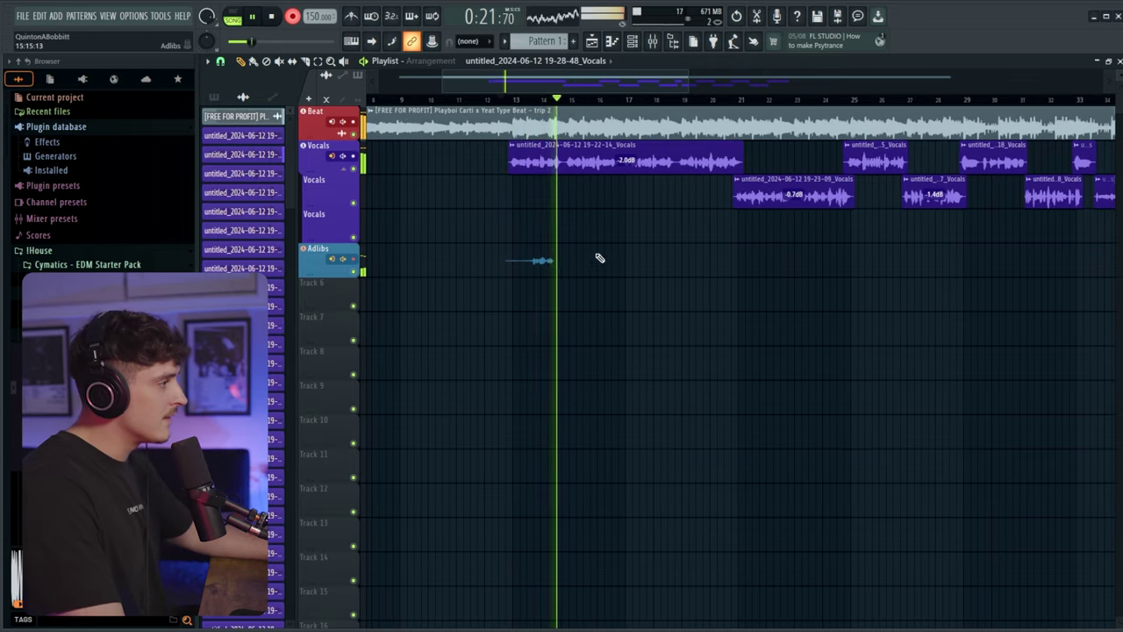
{"action": "key", "text": "space"}
Step: Set the key in Auto-Tune Pro on the Adlibs track to match the beat
{"action": "left_click", "coordinate": [652, 41]}
{"action": "left_click", "coordinate": [1022, 151]}
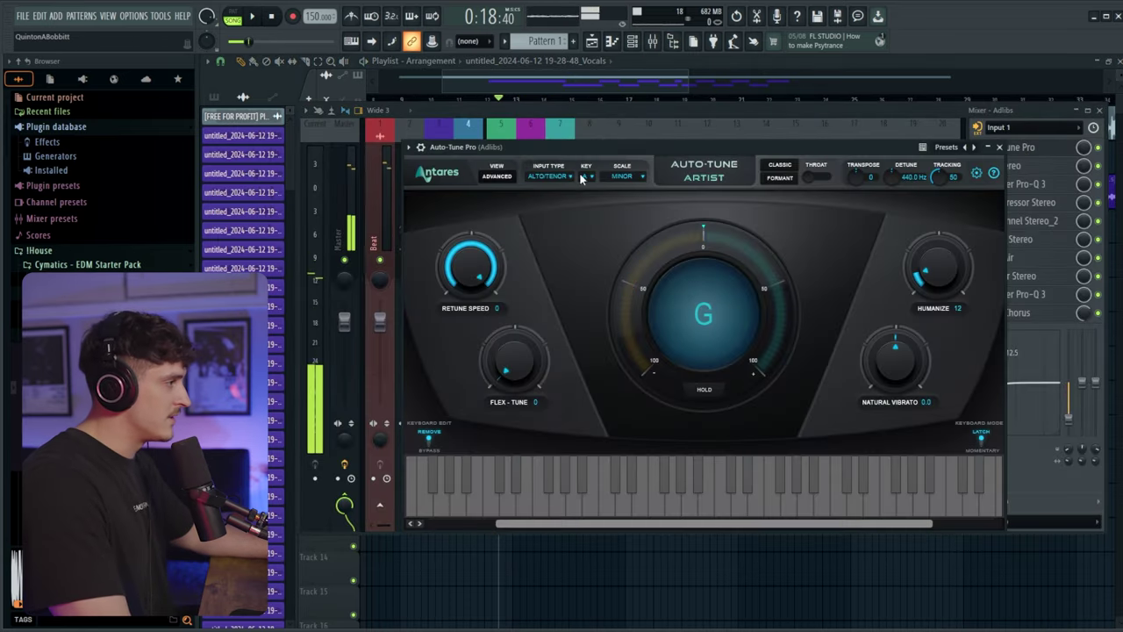
{"action": "left_click", "coordinate": [999, 148]}
Step: Record short adlibs on the Adlibs track between the lead vocal phrases, covering about bars 13 to 17
{"action": "left_click", "coordinate": [564, 84]}
{"action": "key", "text": "space"}
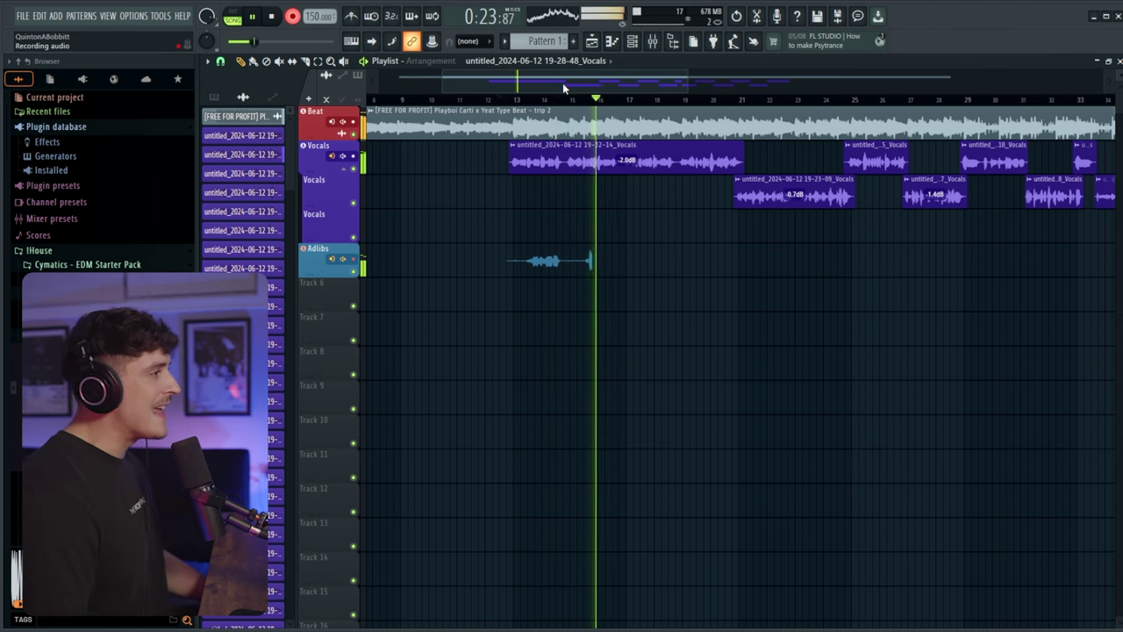
{"action": "key", "text": "space"}
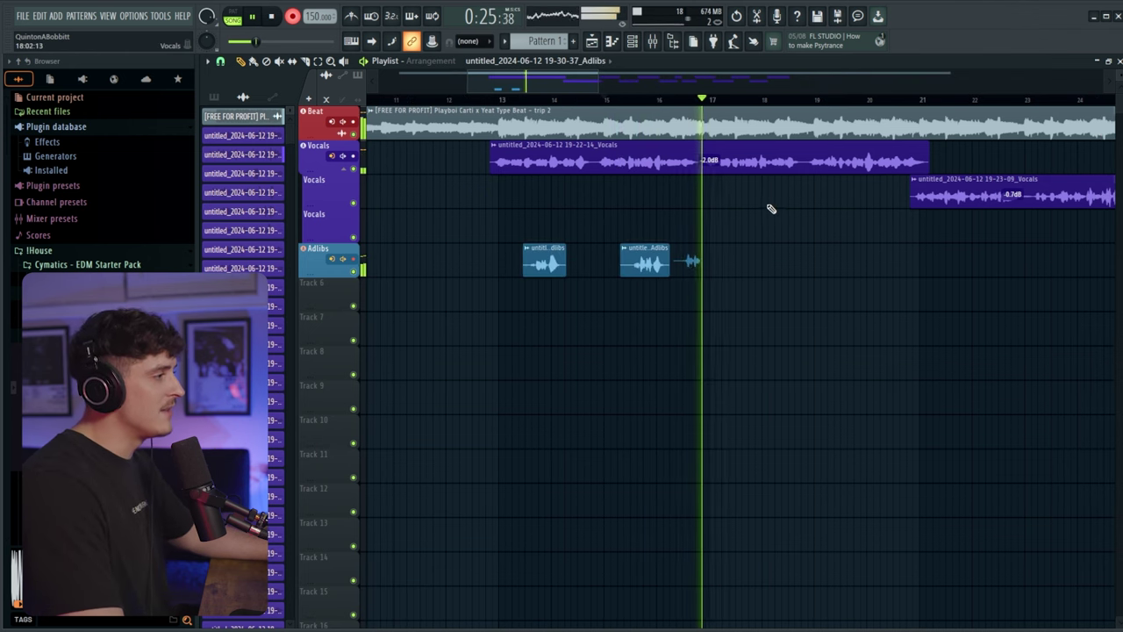
{"action": "key", "text": "space"}
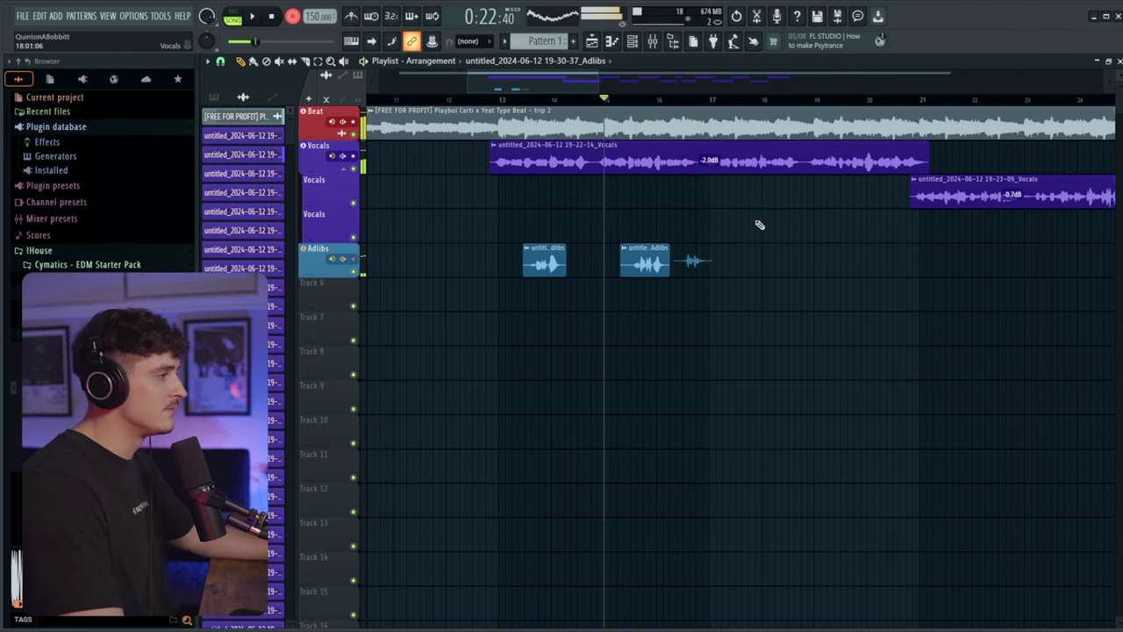
Step: Record an adlib after bar 17, delete that take and move the playhead back to bar 17 to redo it
{"action": "key", "text": "space"}
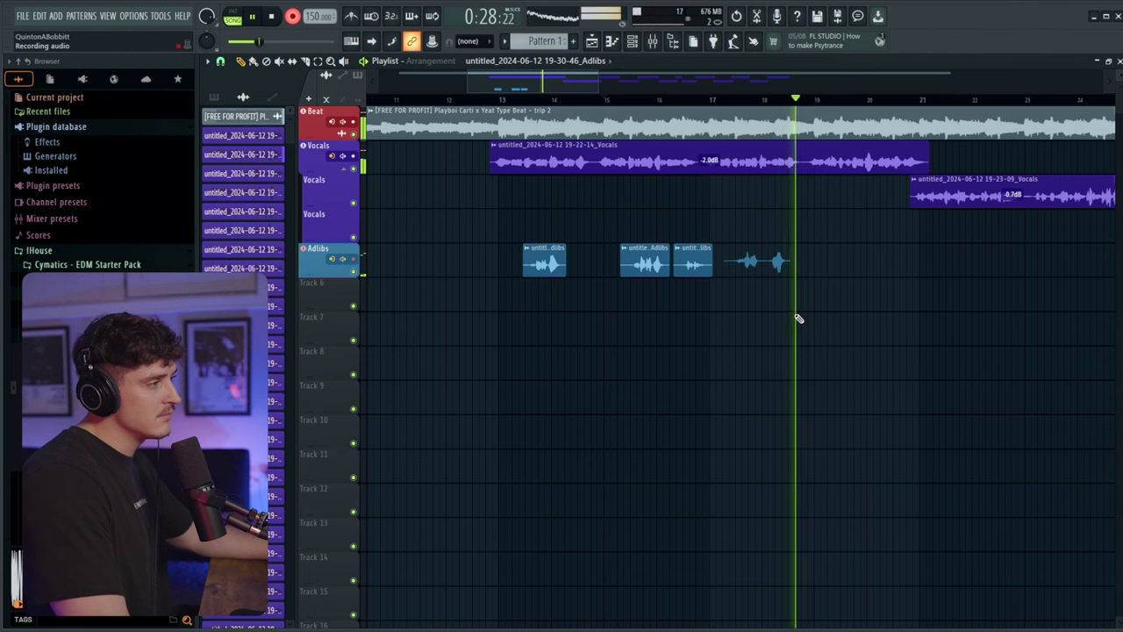
{"action": "key", "text": "space"}
{"action": "key", "text": "space"}
{"action": "right_click", "coordinate": [772, 264]}
{"action": "left_click", "coordinate": [712, 101]}
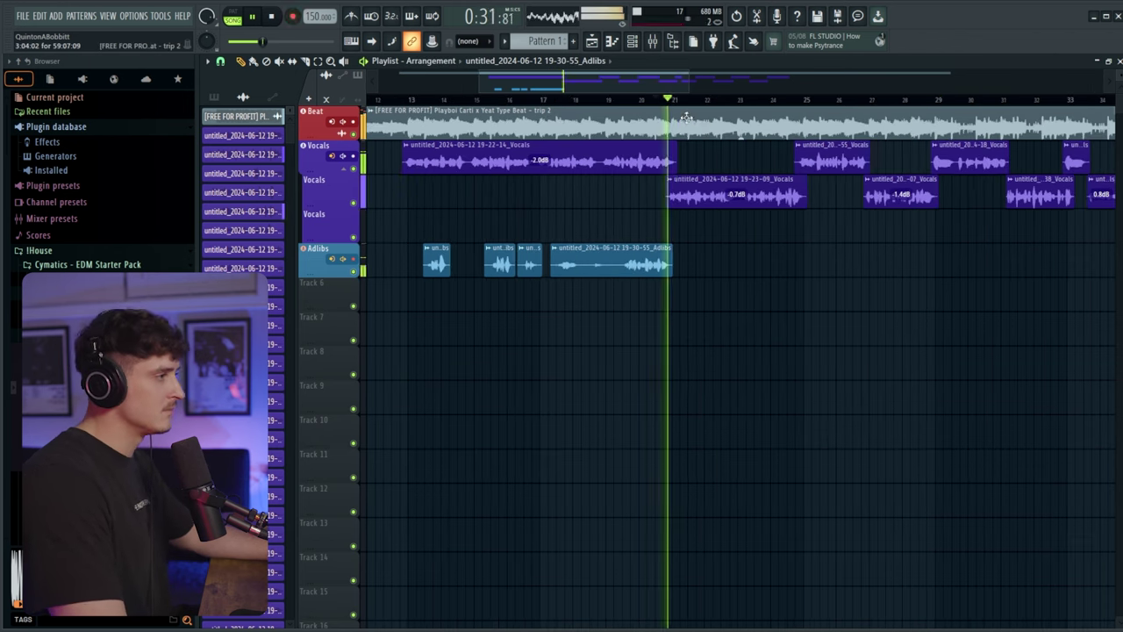
Step: Record further adlibs from about bar 21 onward and replace the take near bar 28 with a longer one
{"action": "key", "text": "r"}
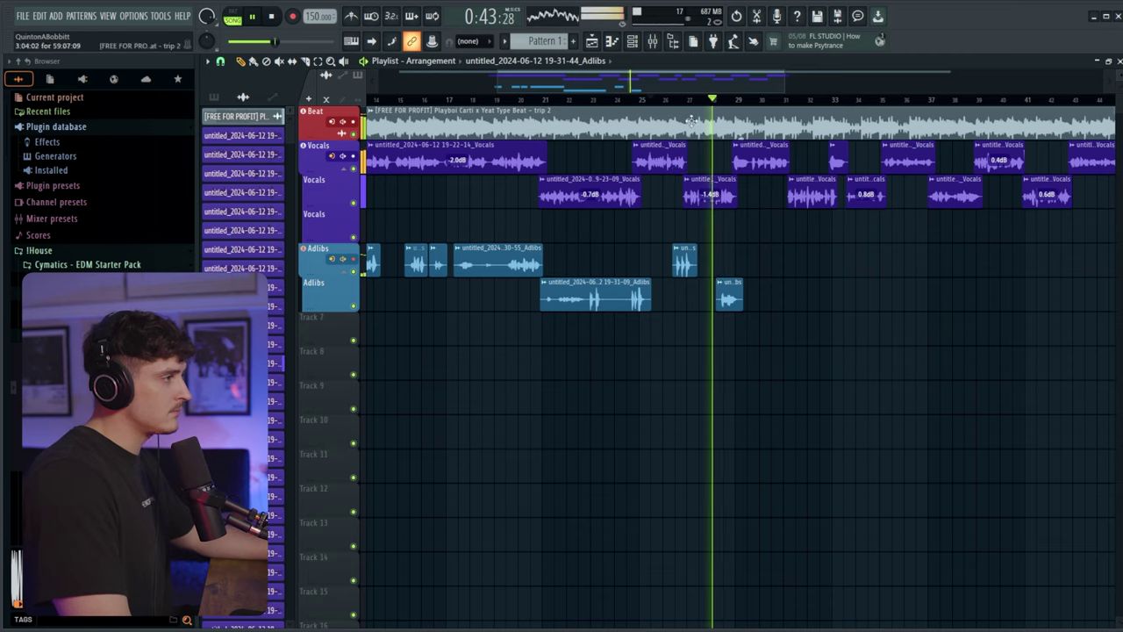
{"action": "scroll", "coordinate": [699, 107], "scroll_direction": "up", "scroll_amount": 3}
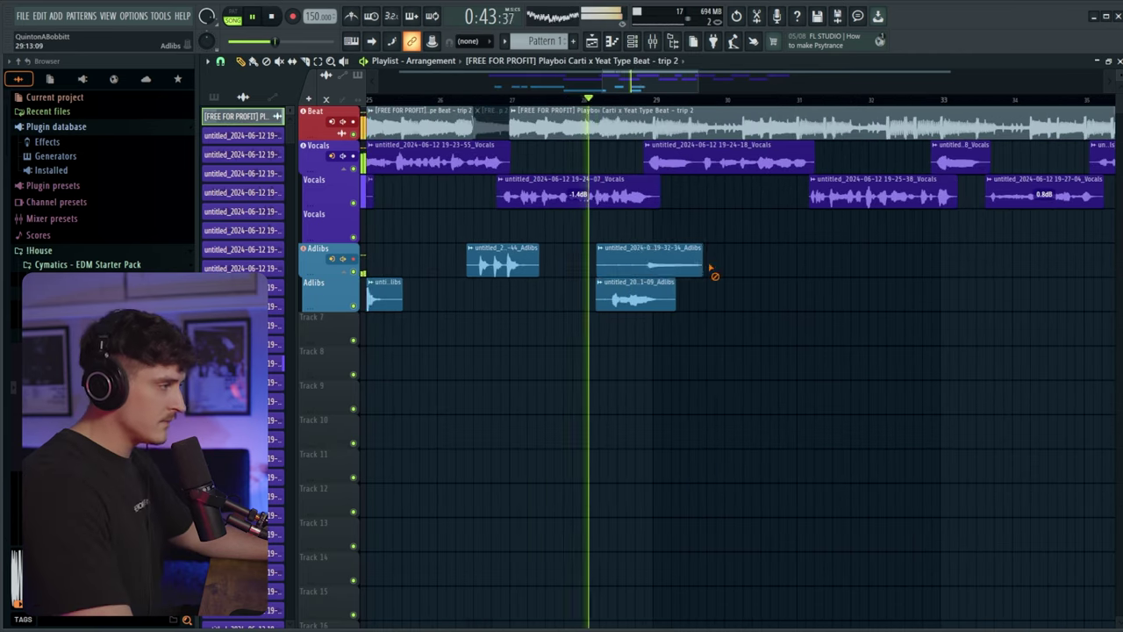
{"action": "right_click", "coordinate": [709, 266]}
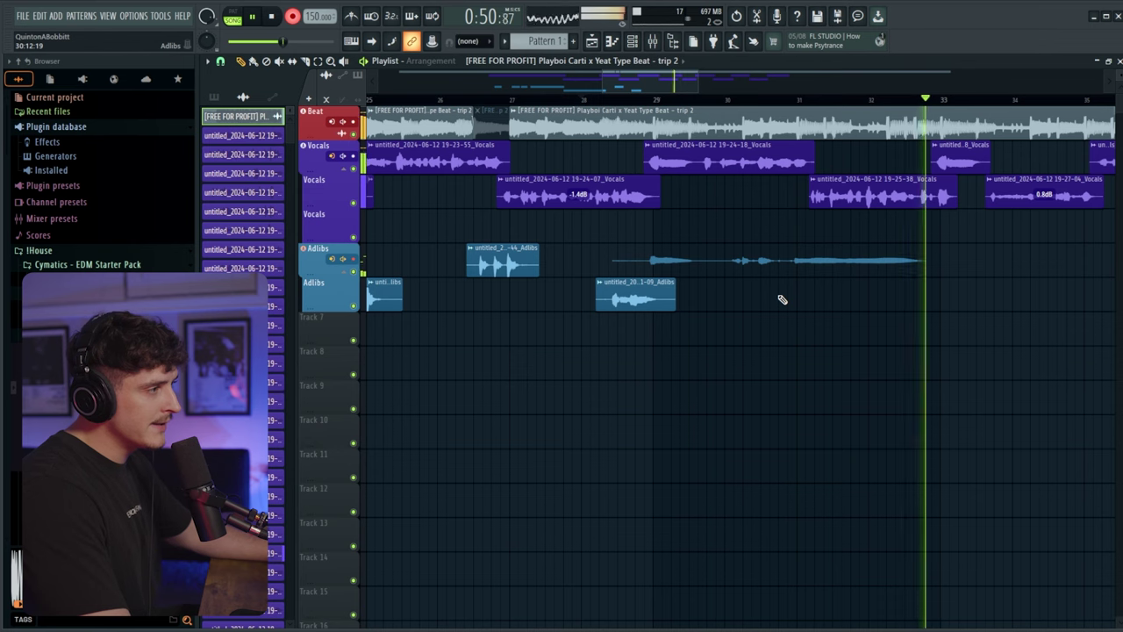
Step: Copy the long adlib clip to the second Adlibs lane just before bar 33 and trim the start of both clips
{"action": "left_click_drag", "start_coordinate": [653, 268], "coordinate": [945, 325]}
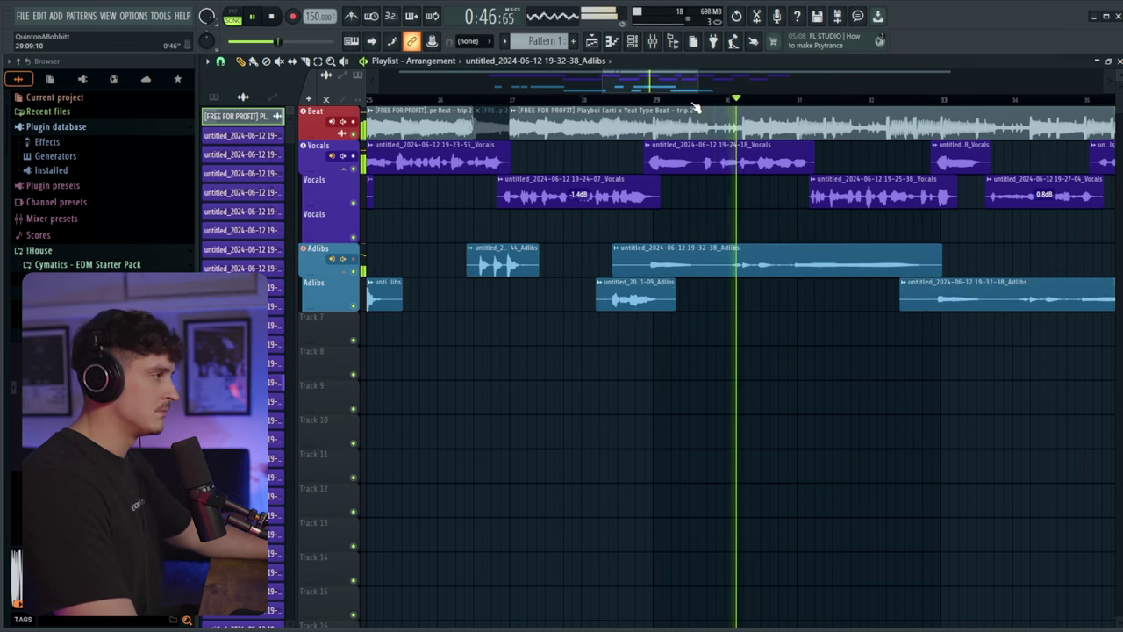
{"action": "scroll", "coordinate": [693, 105], "scroll_direction": "down", "scroll_amount": 3}
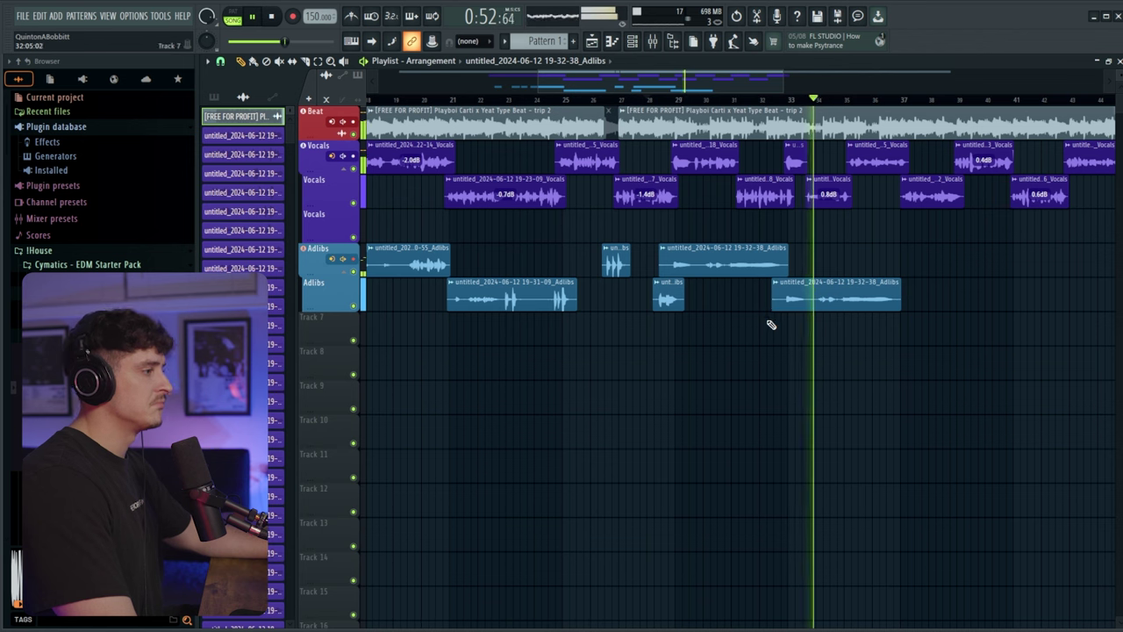
{"action": "left_click_drag", "start_coordinate": [771, 324], "coordinate": [737, 267]}
{"action": "left_click_drag", "start_coordinate": [659, 267], "coordinate": [669, 267]}
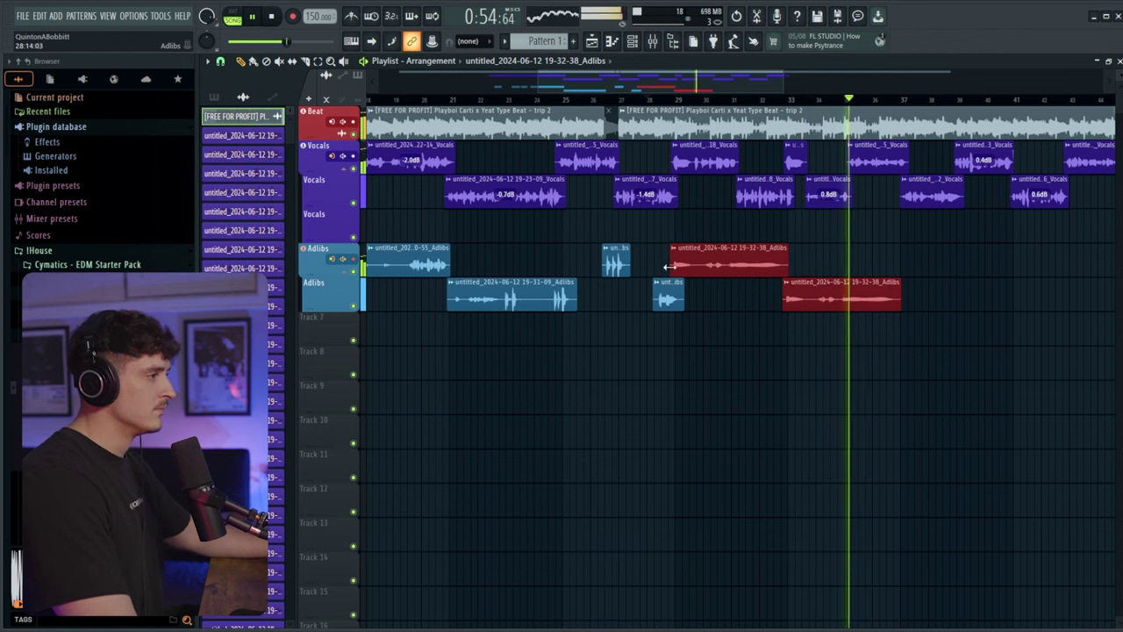
{"action": "left_click", "coordinate": [765, 373]}
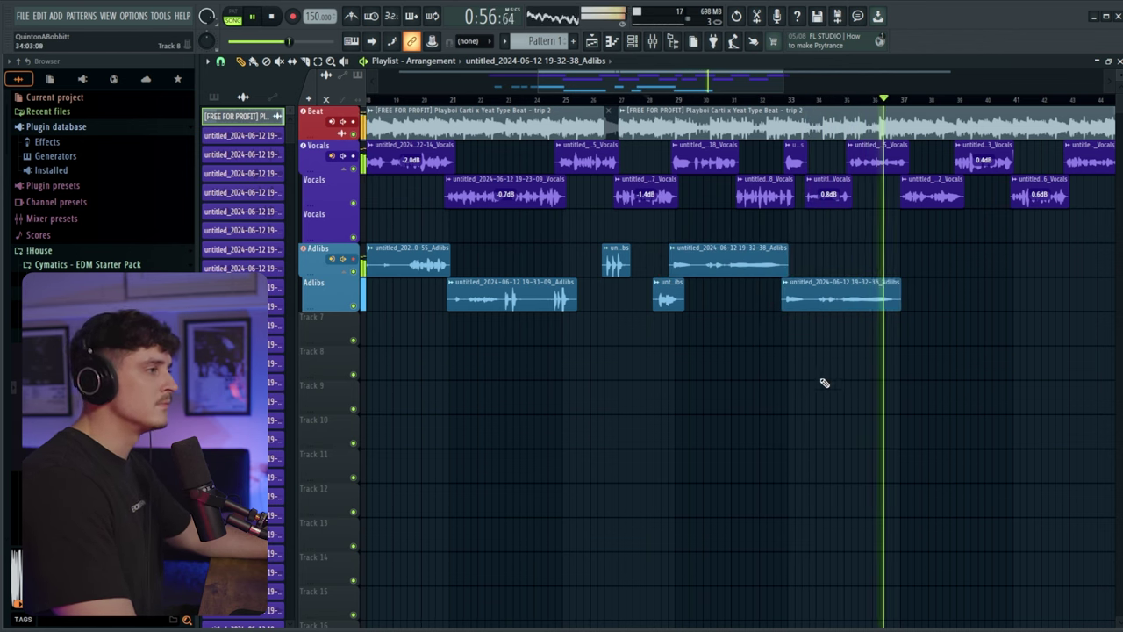
Step: Record three short adlibs on the Adlibs track between bars 37 and 41 and set the first clip's gain to -1.1 dB
{"action": "left_click_drag", "start_coordinate": [656, 82], "coordinate": [722, 86]}
{"action": "left_click", "coordinate": [683, 100]}
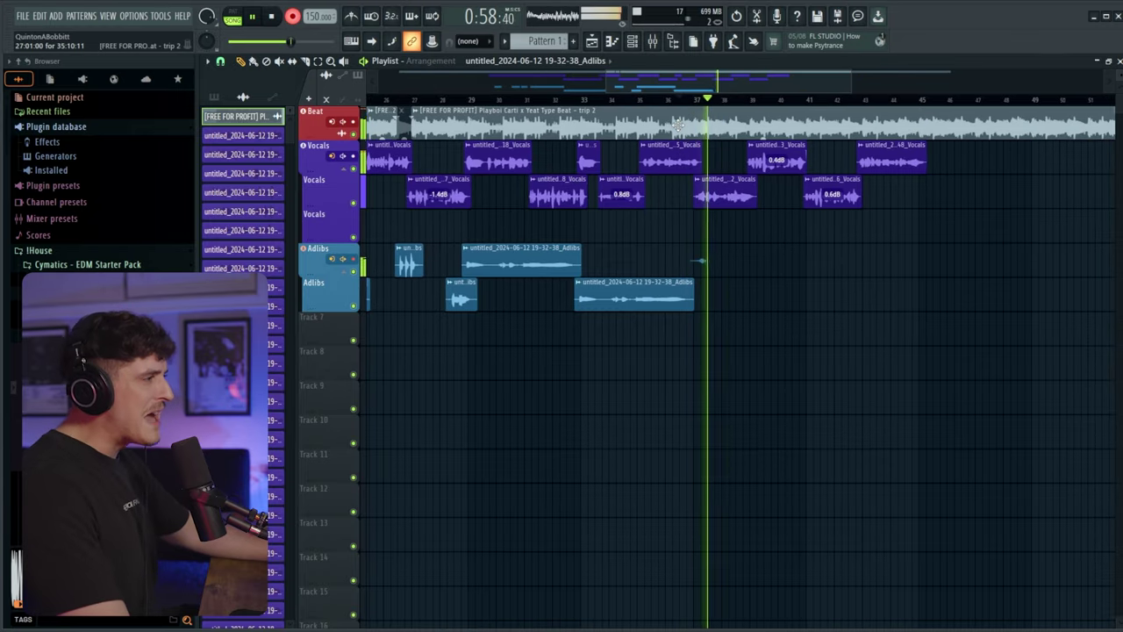
{"action": "left_click", "coordinate": [693, 261]}
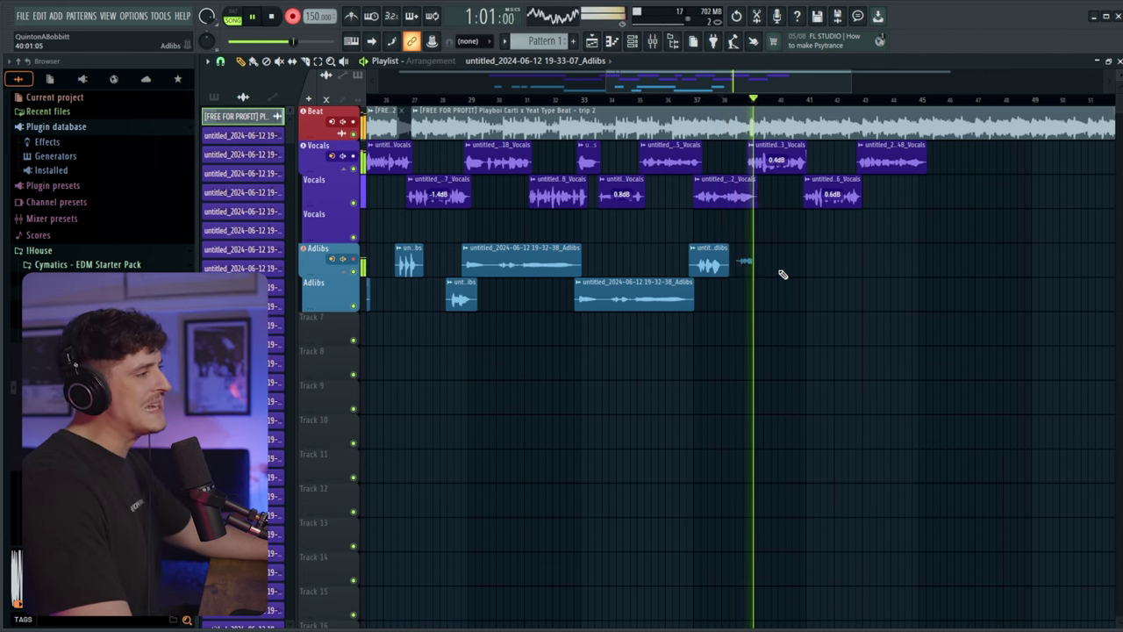
{"action": "left_click", "coordinate": [684, 103]}
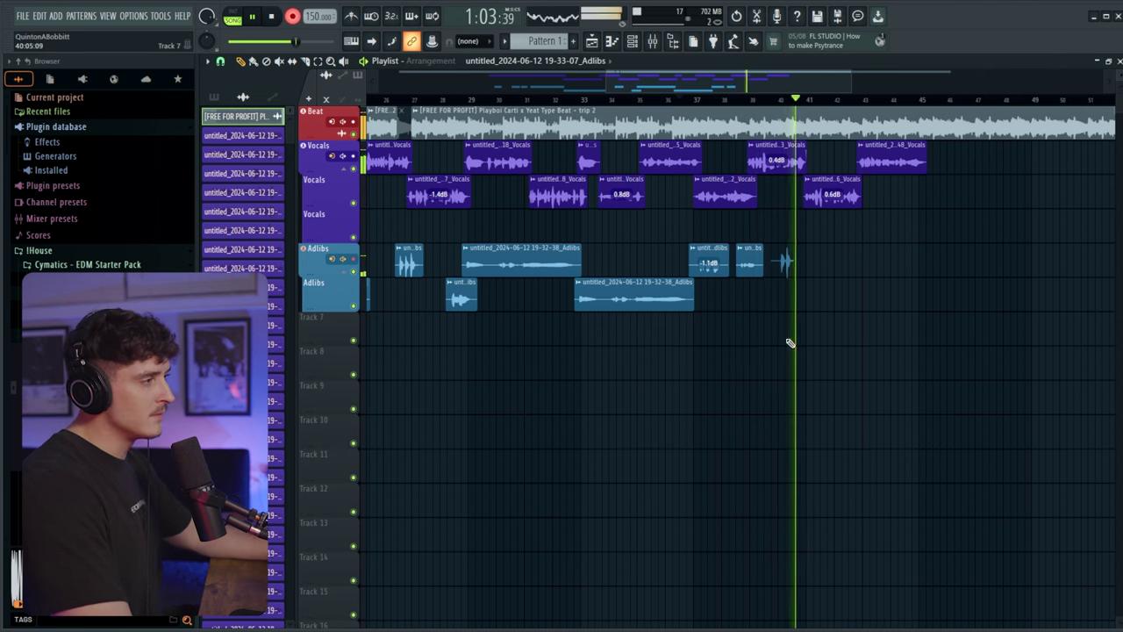
Step: Set the third adlib's gain to -1.8 dB and add a short adlib near bar 41 on the second Adlibs lane
{"action": "left_click", "coordinate": [758, 100]}
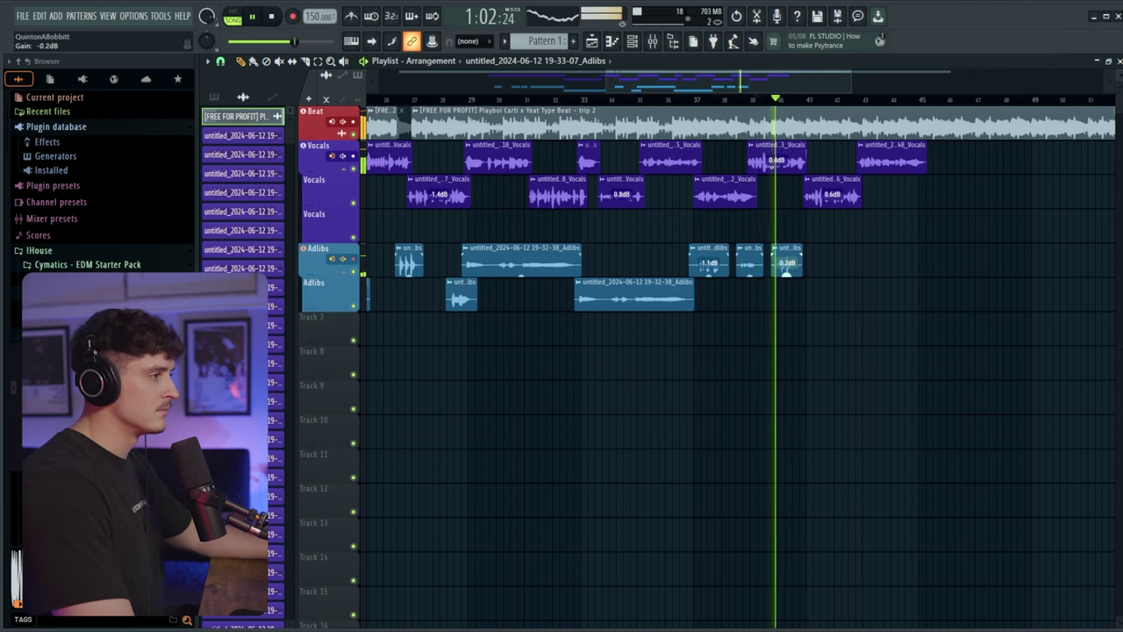
{"action": "left_click", "coordinate": [795, 104]}
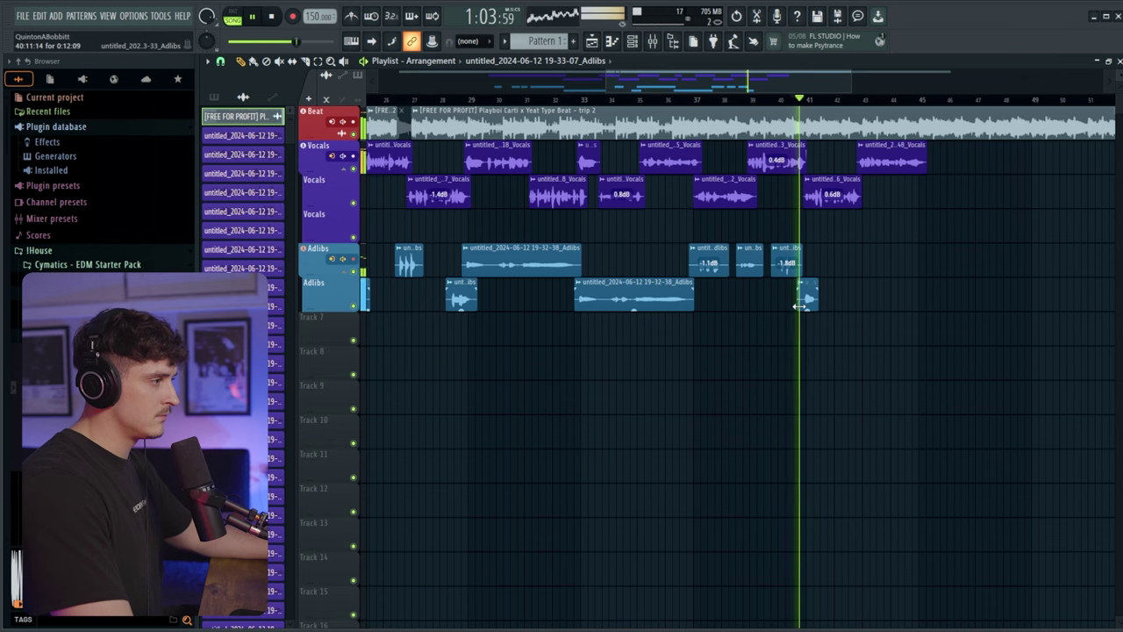
{"action": "left_click", "coordinate": [769, 102]}
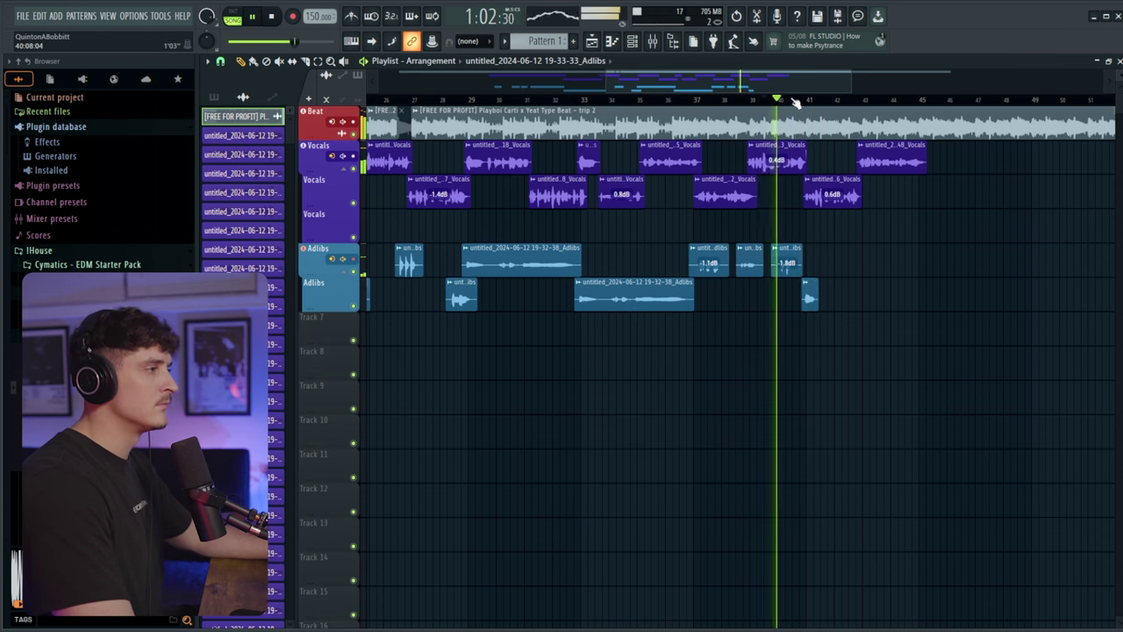
Step: Replace the rejected adlib takes after bar 41 with a new recording, trim the clip and set its gain to -1.9 dB
{"action": "scroll", "coordinate": [794, 102], "scroll_direction": "up", "scroll_amount": 2}
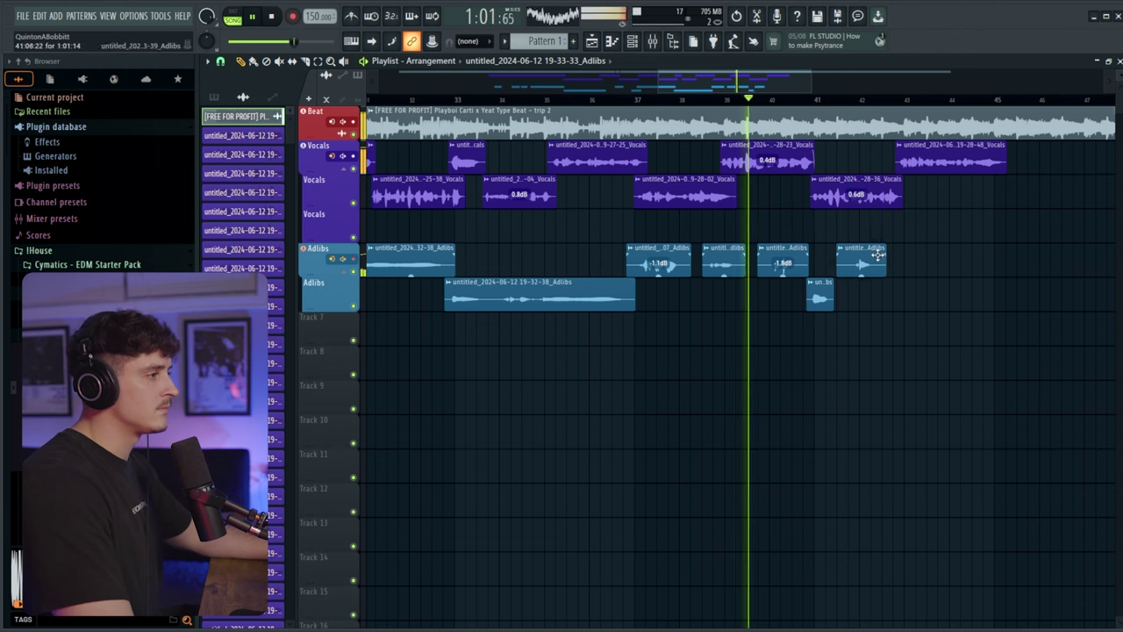
{"action": "right_click", "coordinate": [873, 263]}
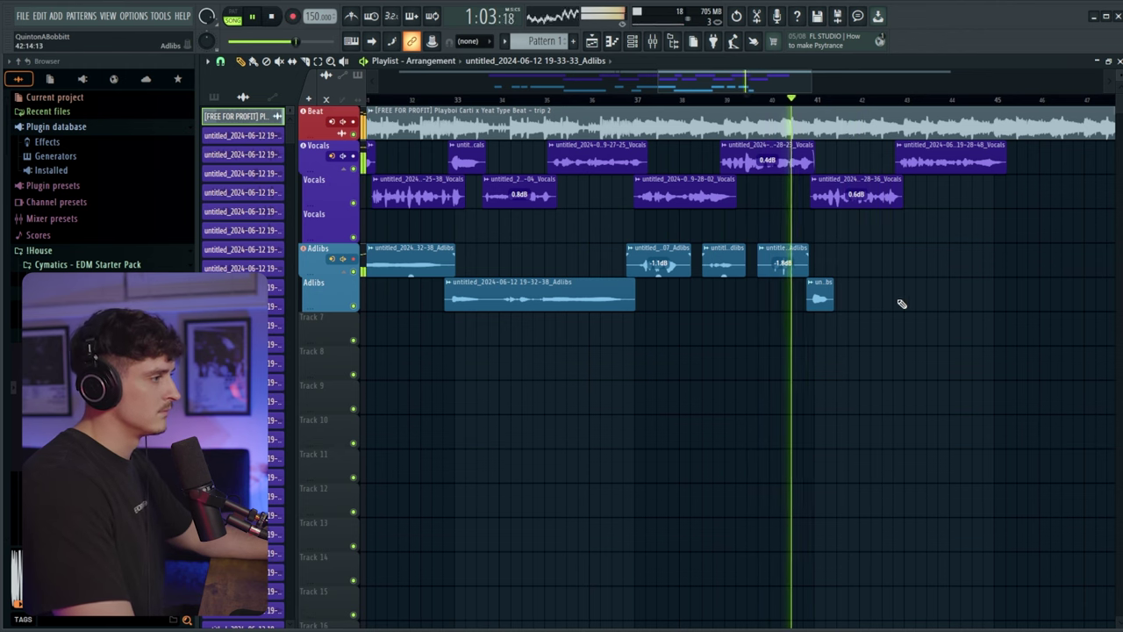
{"action": "key", "text": "r"}
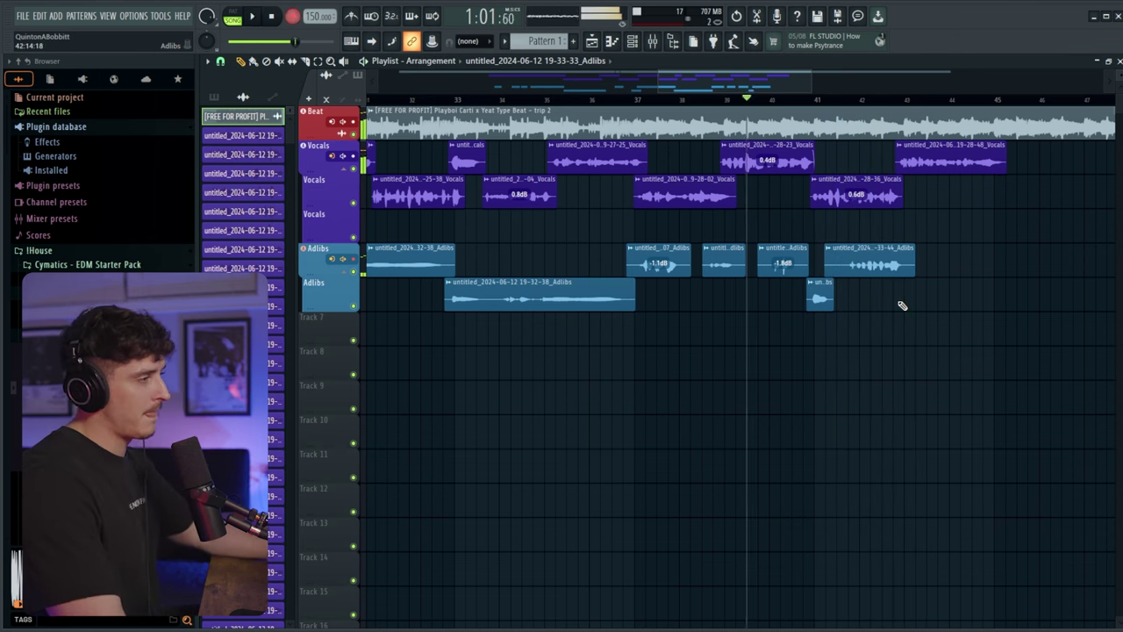
{"action": "right_click", "coordinate": [894, 272]}
{"action": "left_click", "coordinate": [812, 102]}
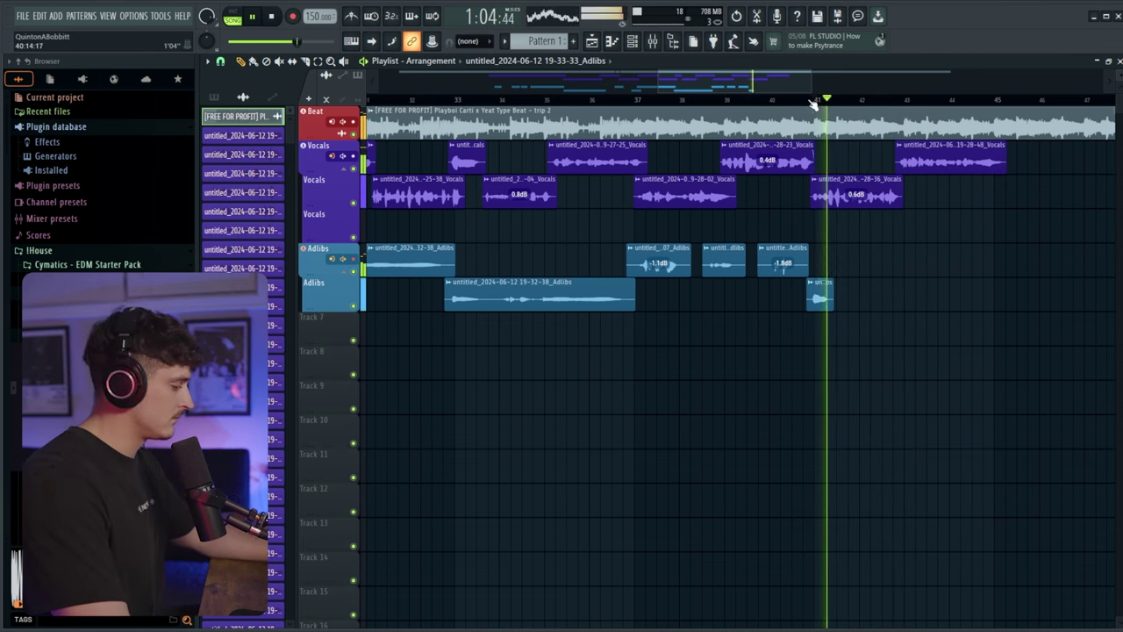
{"action": "key", "text": "r"}
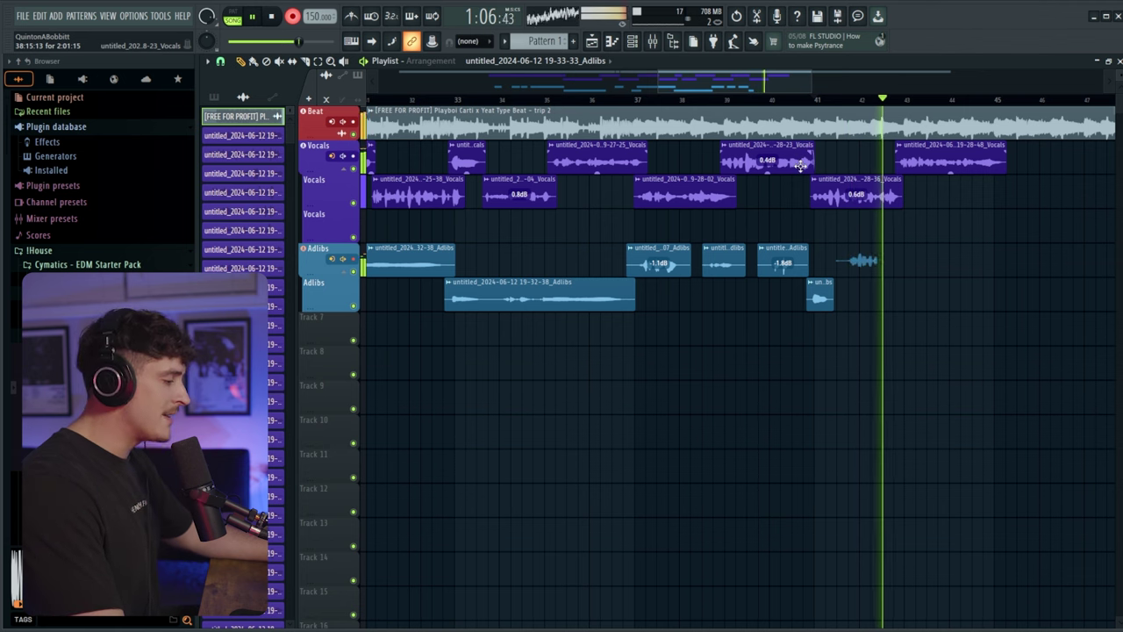
{"action": "left_click_drag", "start_coordinate": [840, 274], "coordinate": [902, 266]}
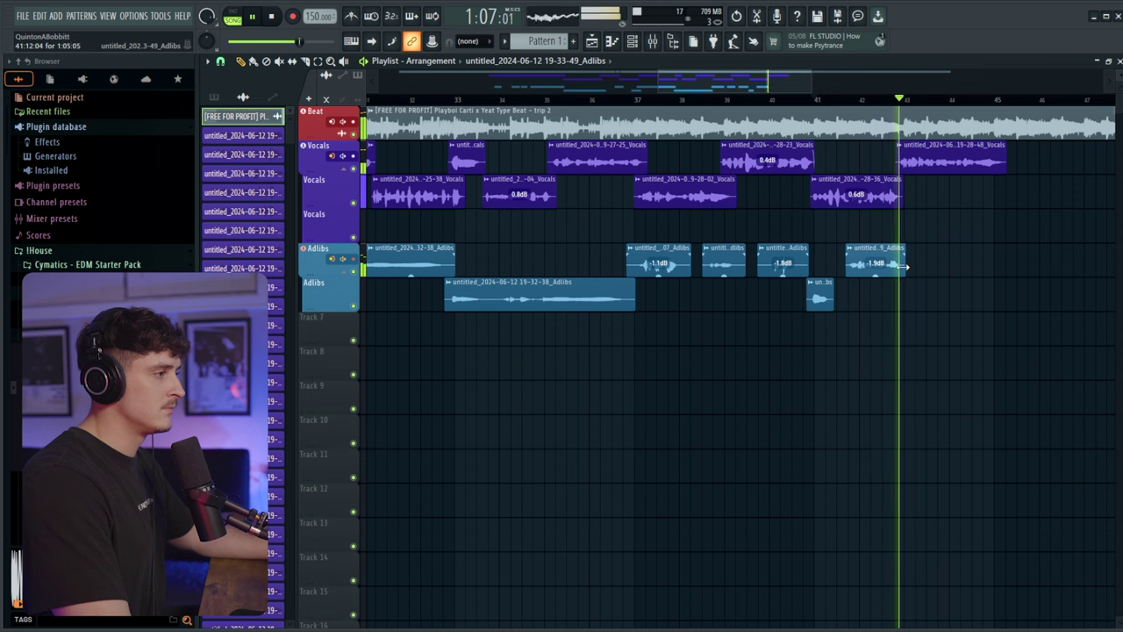
Step: Record the last adlib around bars 44 to 45 on the Adlibs track, trim it, stop playback and disarm the track
{"action": "key", "text": "space"}
{"action": "key", "text": "space"}
{"action": "right_click", "coordinate": [949, 249]}
{"action": "left_click", "coordinate": [921, 101]}
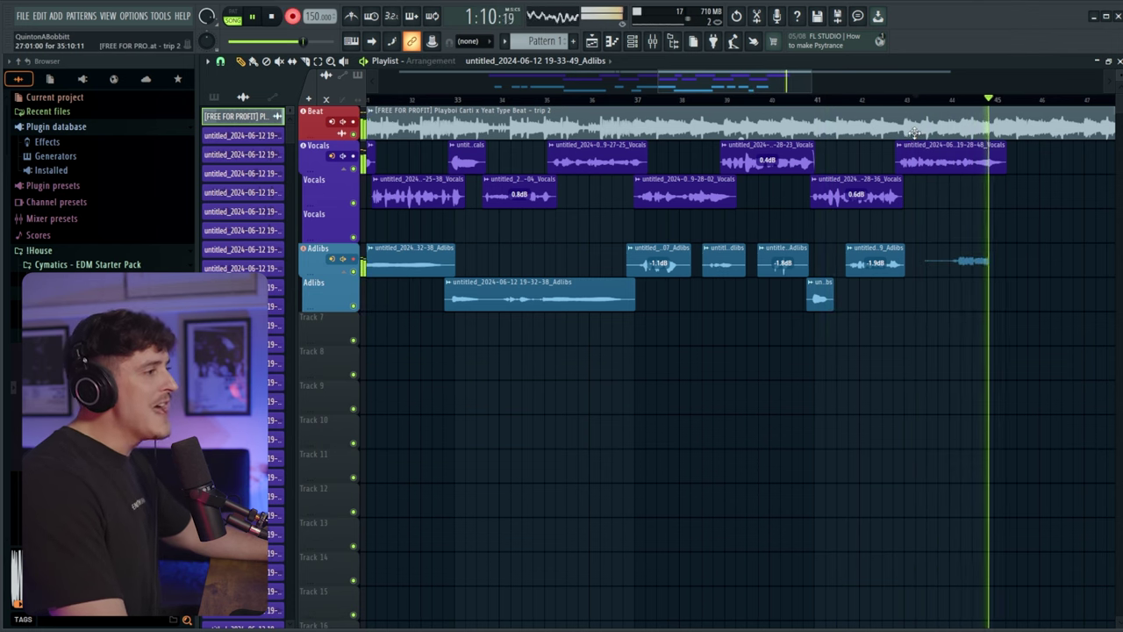
{"action": "key", "text": "space"}
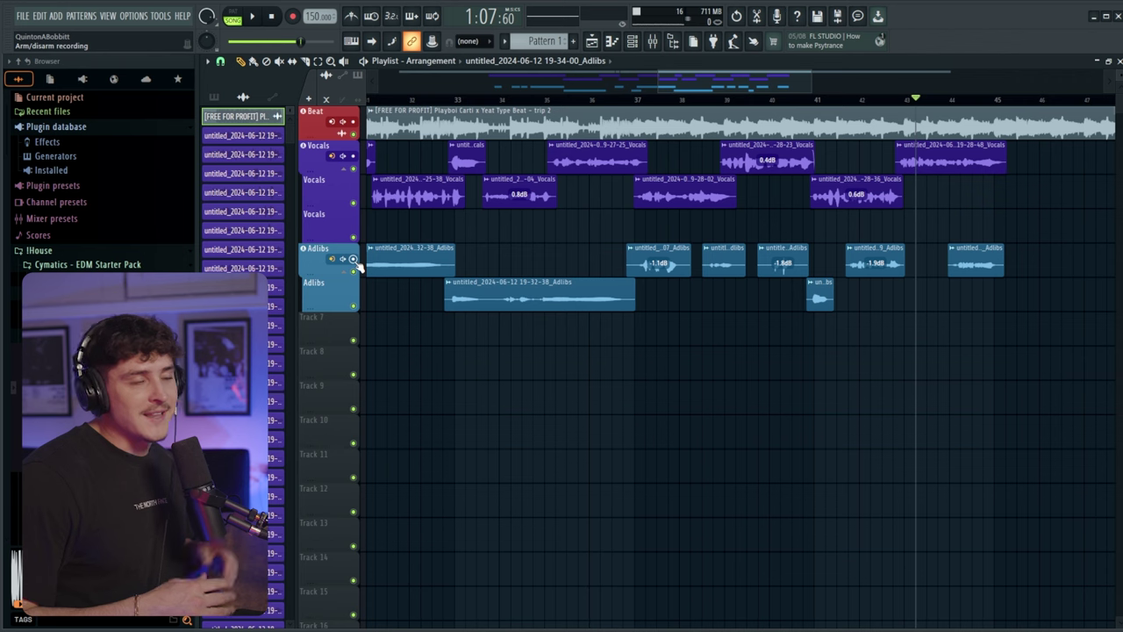
Step: Return the playhead to bar 9, before the first vocals of the arrangement
{"action": "scroll", "coordinate": [493, 110], "scroll_direction": "down", "scroll_amount": 2}
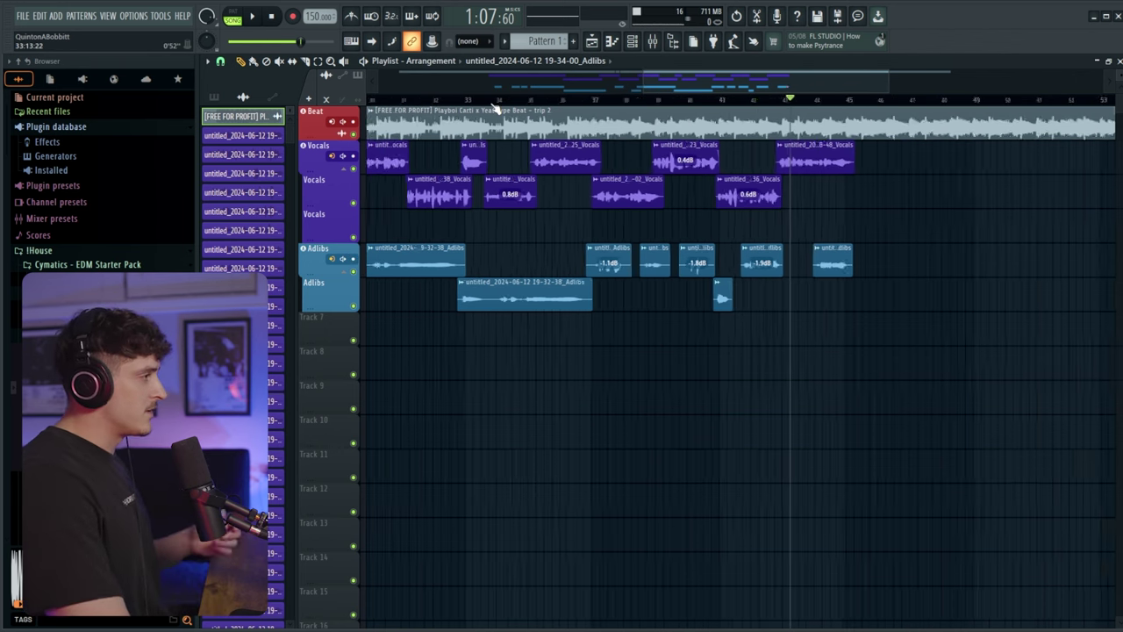
{"action": "left_click_drag", "start_coordinate": [663, 76], "coordinate": [535, 72]}
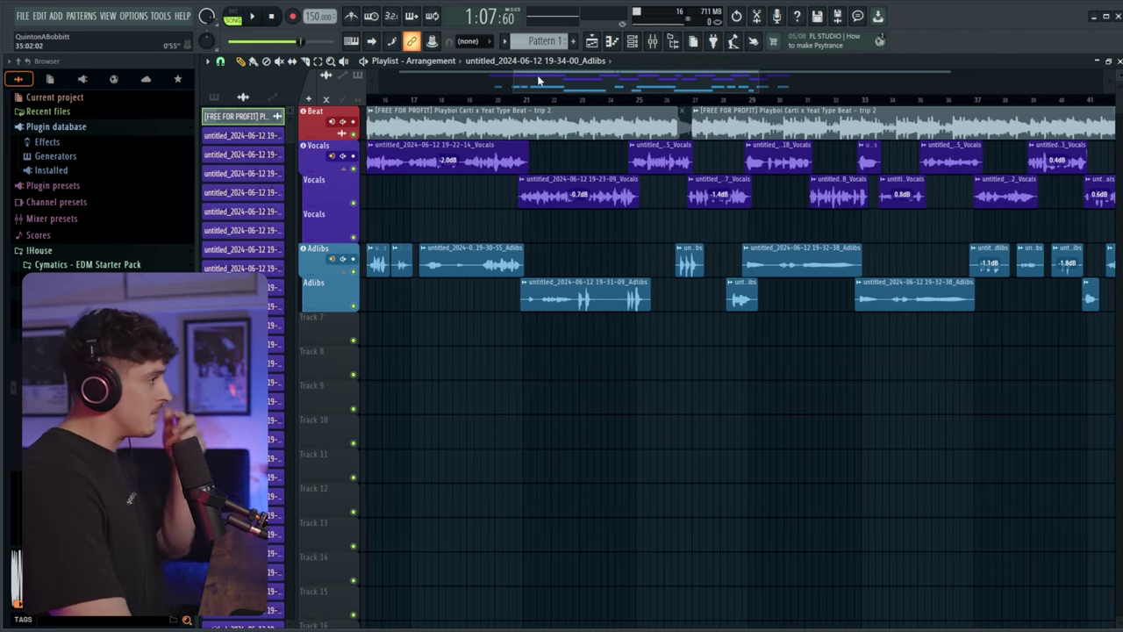
{"action": "scroll", "coordinate": [554, 105], "scroll_direction": "down", "scroll_amount": 3}
{"action": "left_click_drag", "start_coordinate": [530, 78], "coordinate": [459, 78]}
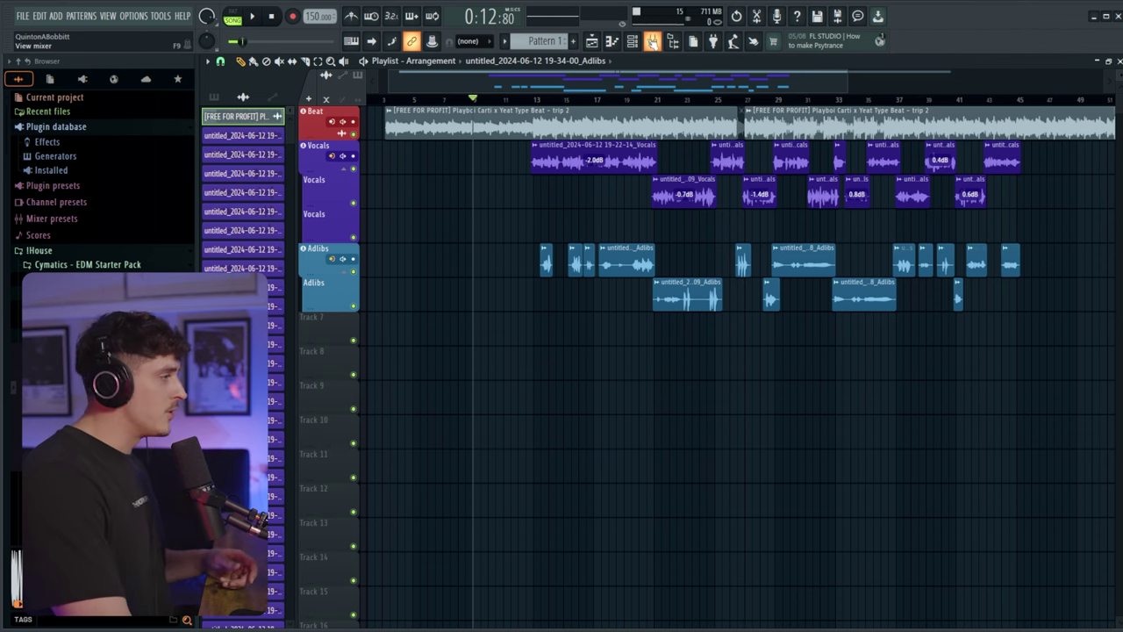
Step: Move the Fruity soft clipper on the Master mixer channel up to slot 8 and replace it with TR5 Classic Clipper
{"action": "left_click", "coordinate": [652, 41]}
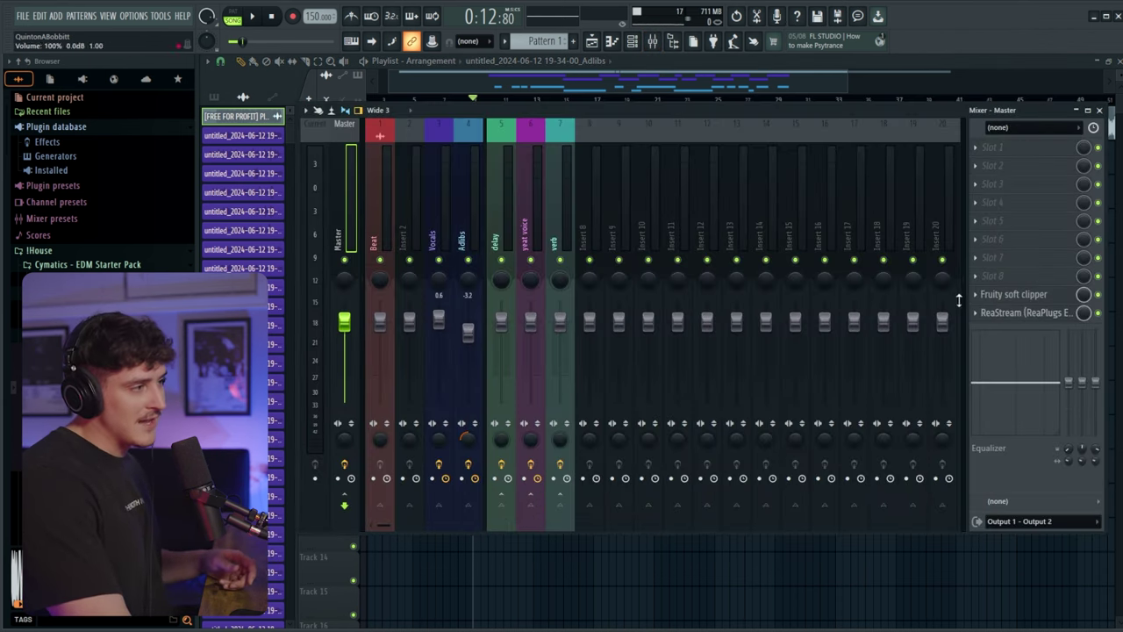
{"action": "right_click", "coordinate": [1009, 296]}
{"action": "mouse_move", "coordinate": [993, 290]}
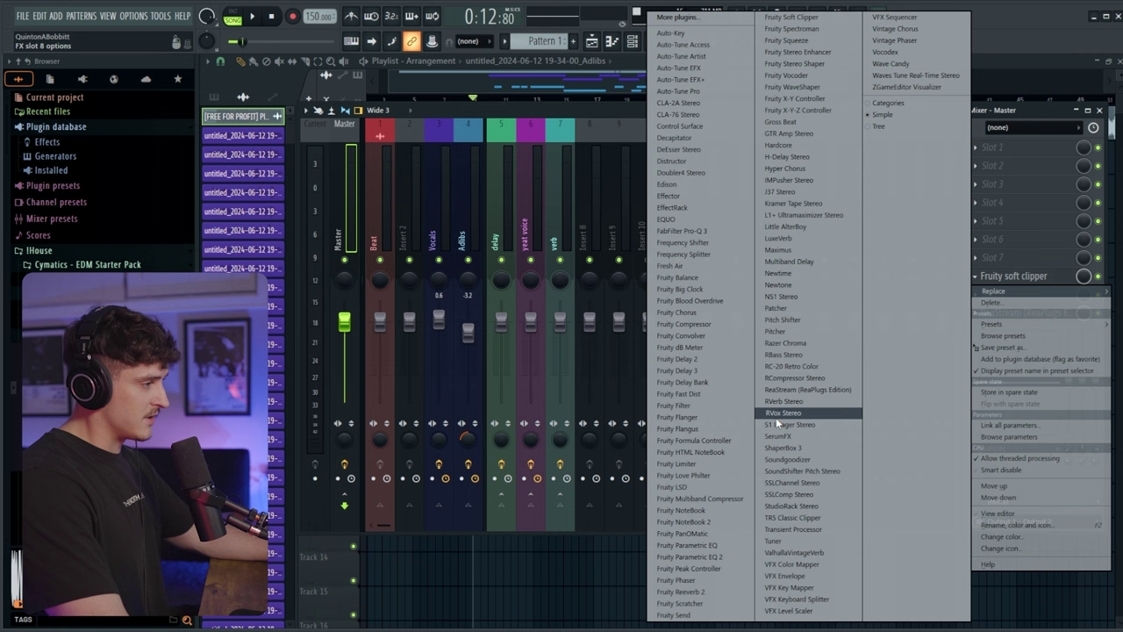
{"action": "left_click", "coordinate": [794, 516]}
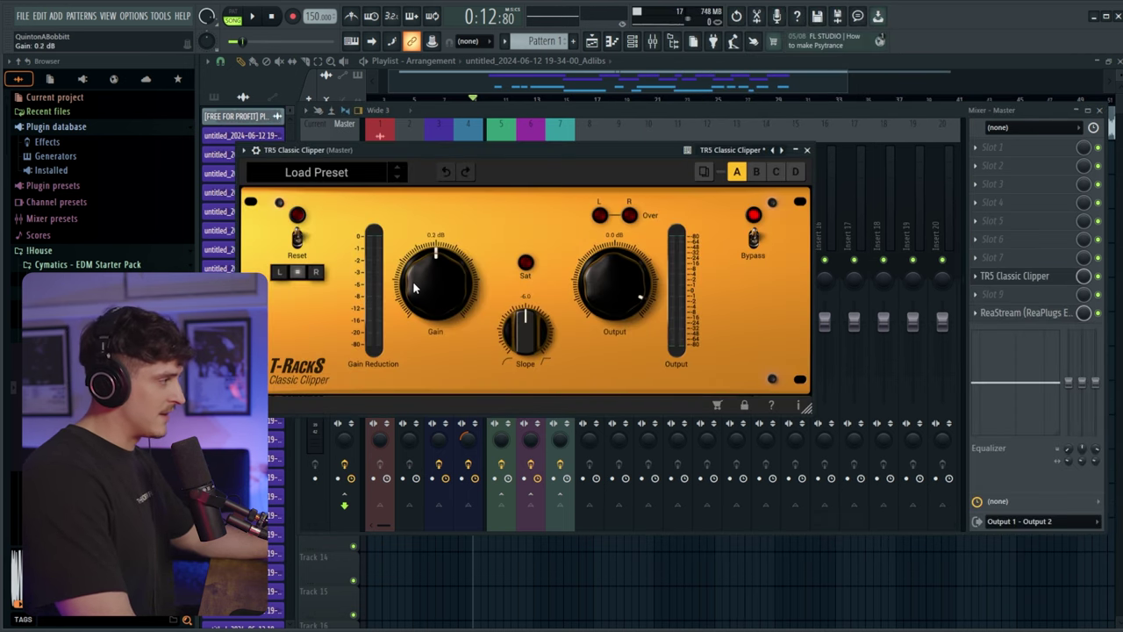
{"action": "left_click", "coordinate": [807, 152]}
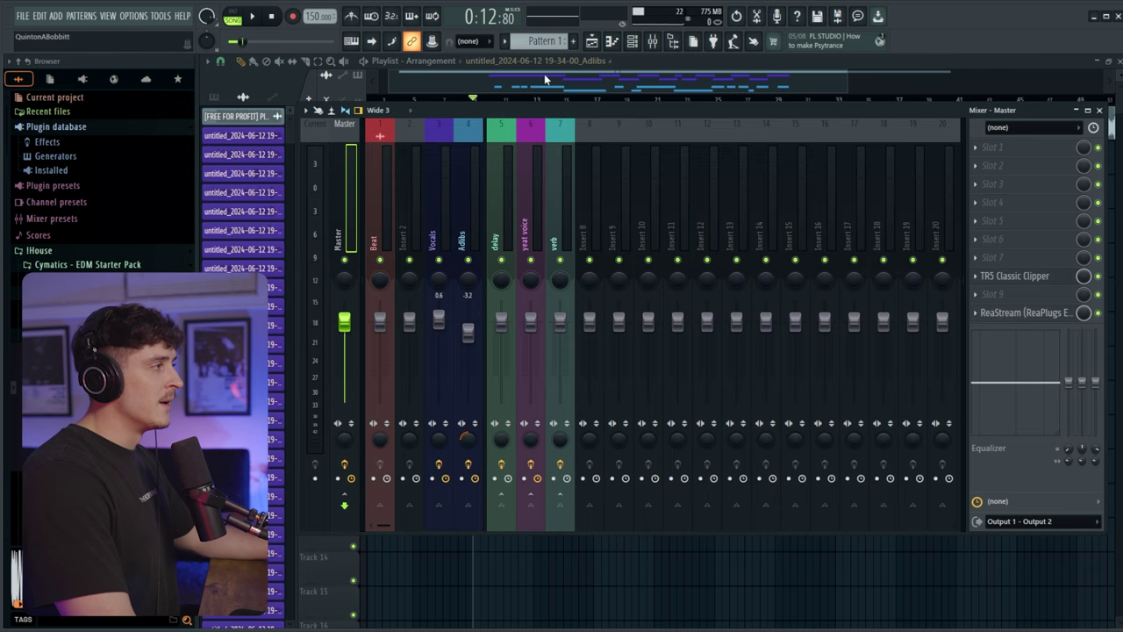
{"action": "key", "text": "F9"}
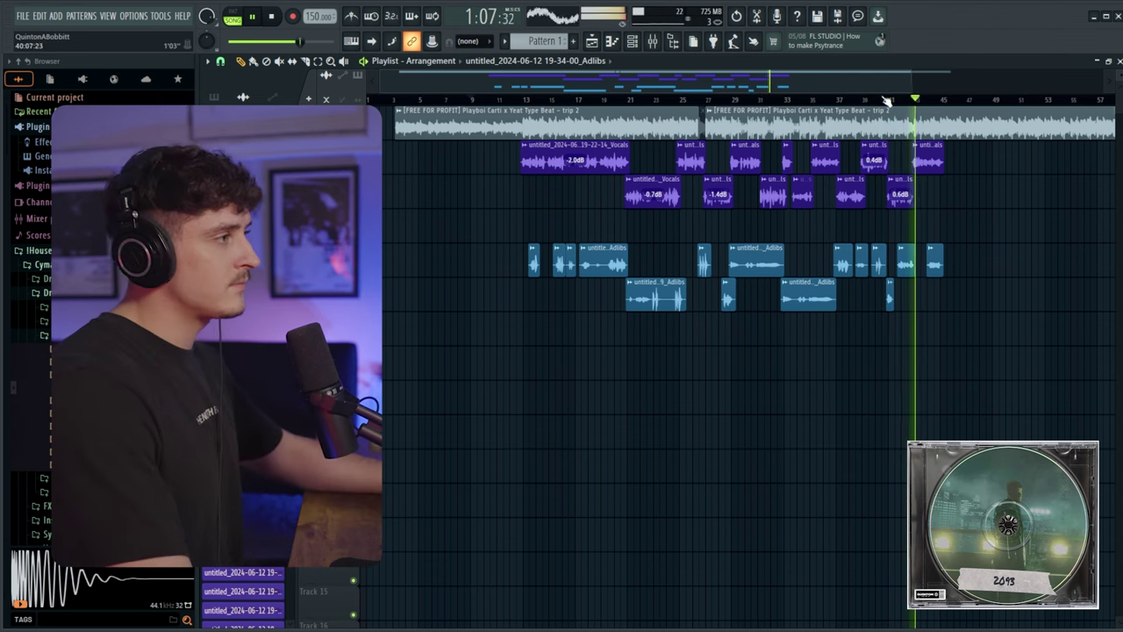
Step: Record a long lead vocal take on the second Vocals lane from about bar 44 towards the end of the beat
{"action": "scroll", "coordinate": [886, 101], "scroll_direction": "up", "scroll_amount": 2}
{"action": "left_click_drag", "start_coordinate": [744, 79], "coordinate": [874, 80]}
{"action": "scroll", "coordinate": [782, 106], "scroll_direction": "up", "scroll_amount": 3}
{"action": "key", "text": "r"}
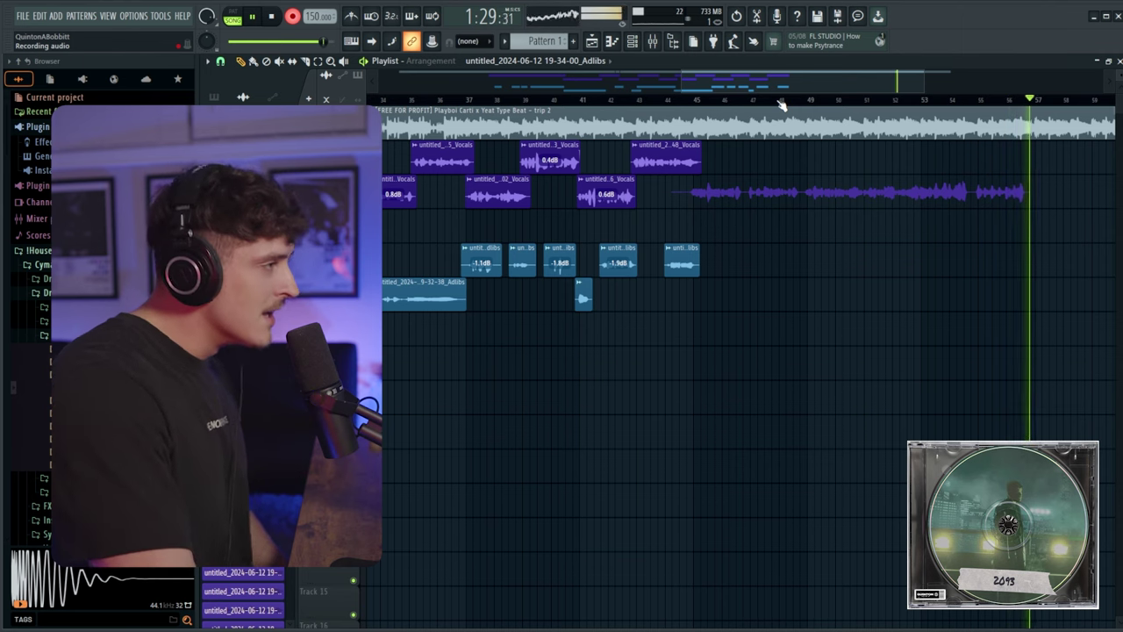
{"action": "left_click_drag", "start_coordinate": [744, 83], "coordinate": [851, 77]}
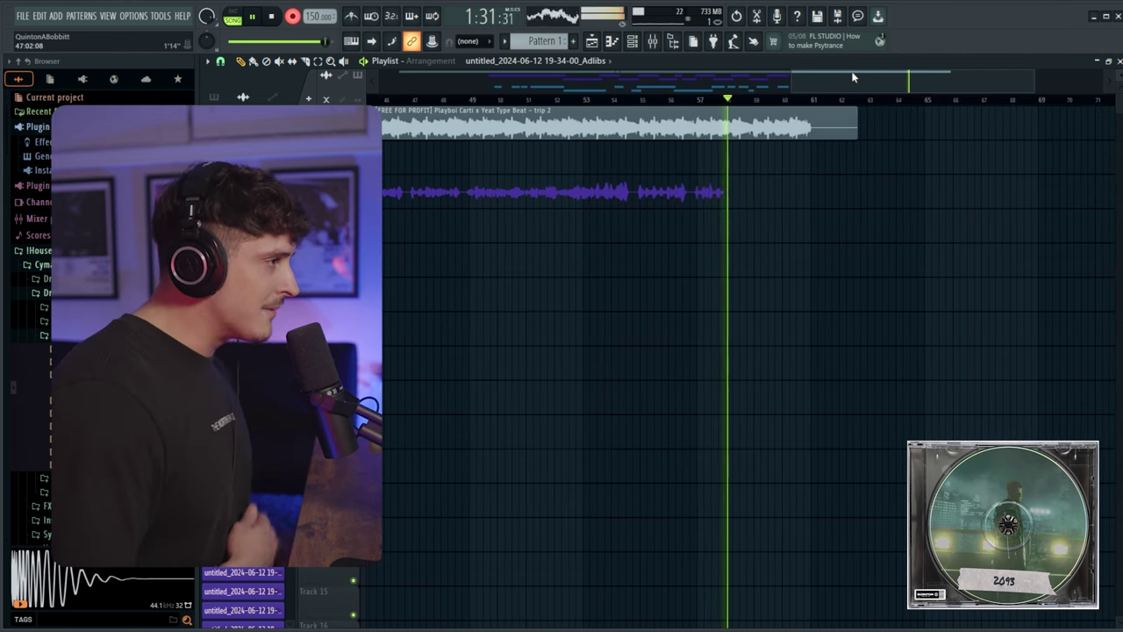